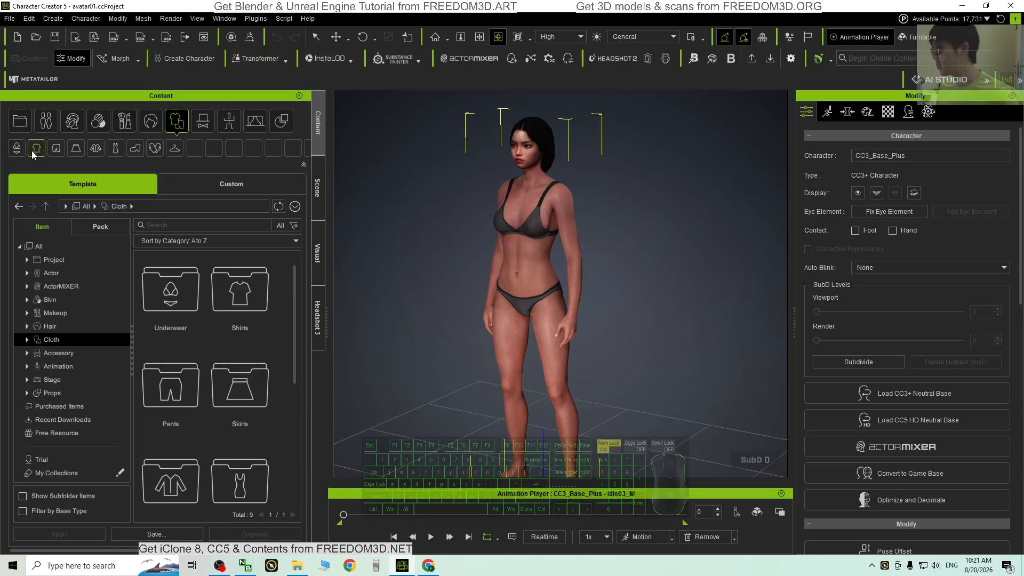
- Open the Essential Clothing folder of the Shirts library and browse to its tank tops
double_click(241, 294)
mouse_move(293, 274)
mouse_down()
mouse_move(305, 395)
mouse_move(307, 274)
mouse_up()
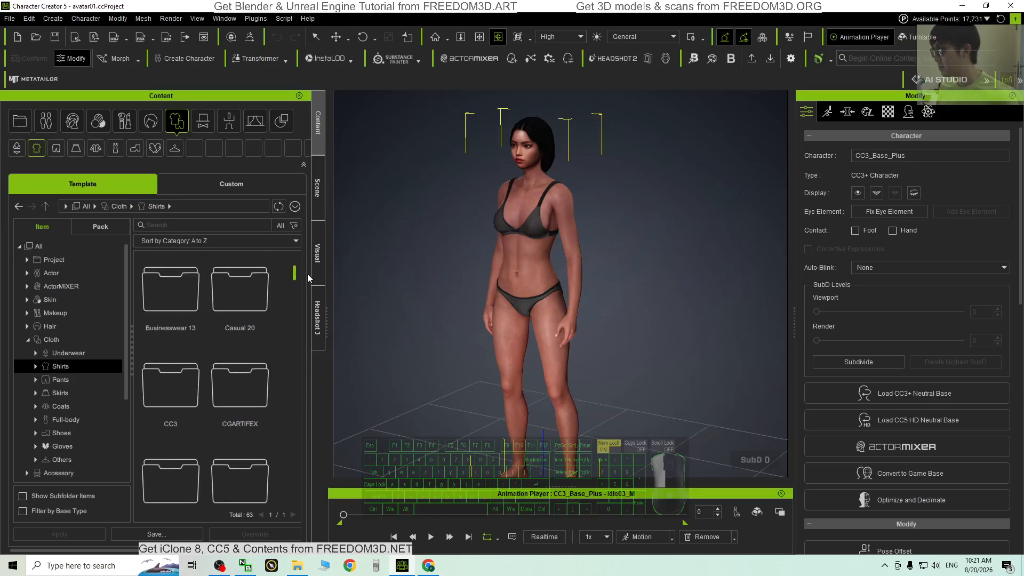
scroll(257, 348, down, 3)
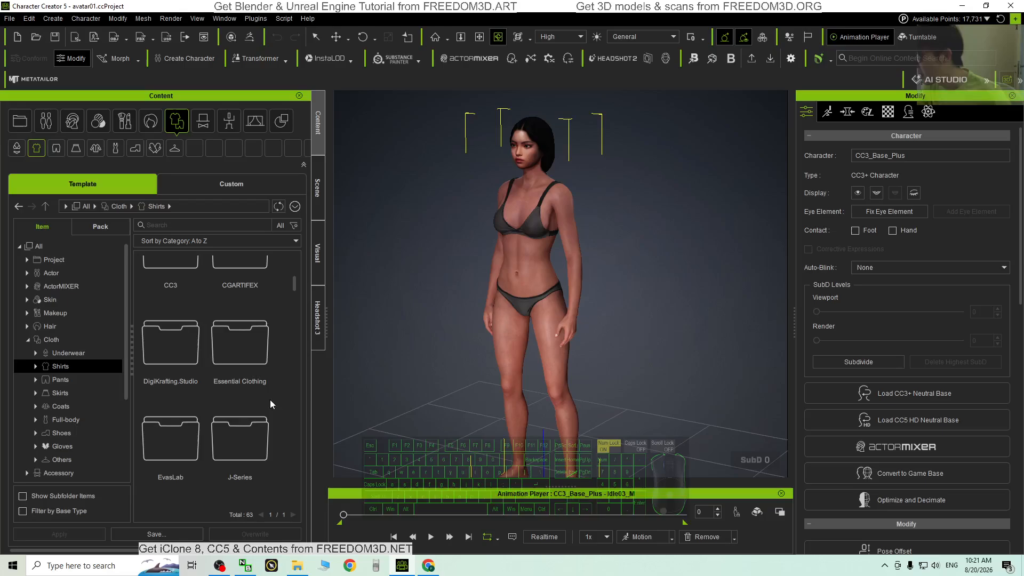
double_click(244, 340)
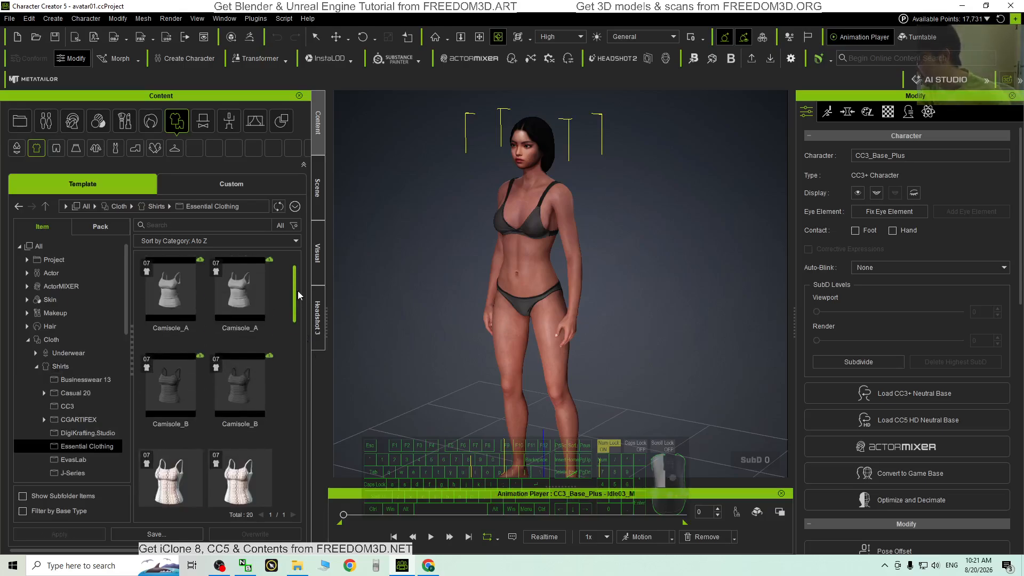
mouse_move(297, 291)
mouse_down()
mouse_move(285, 405)
mouse_move(299, 481)
mouse_move(308, 286)
mouse_up()
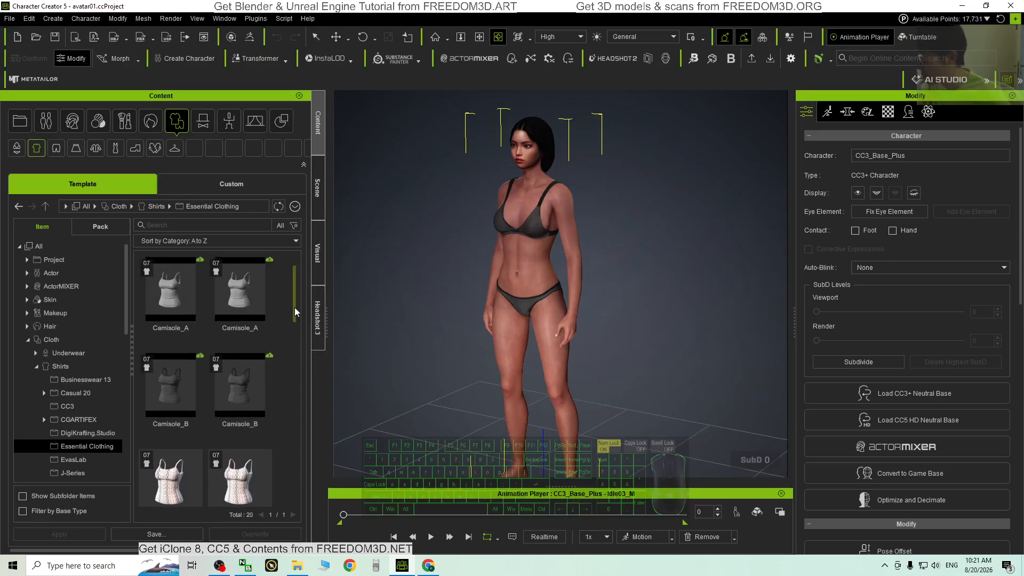
click(93, 432)
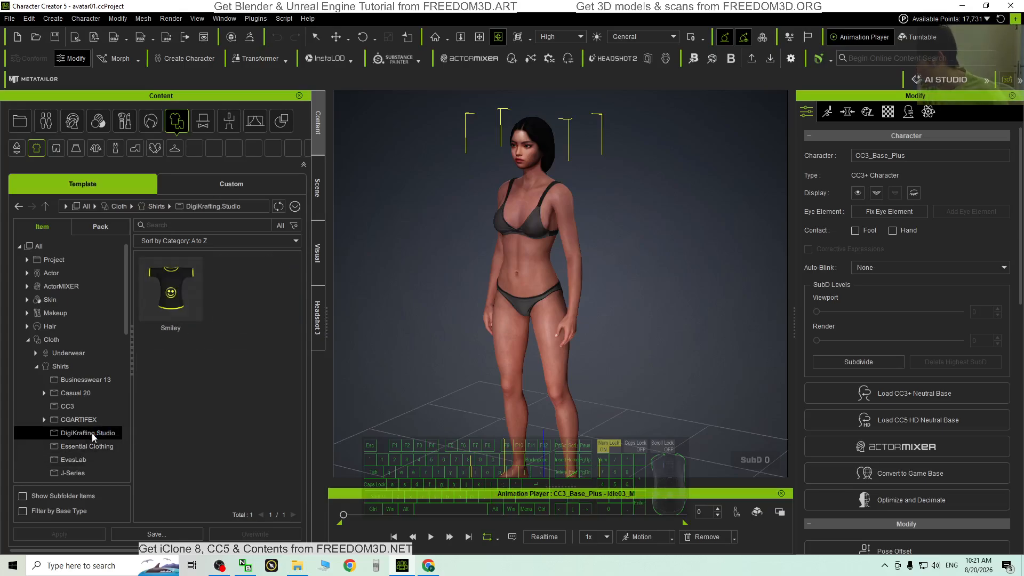
click(73, 448)
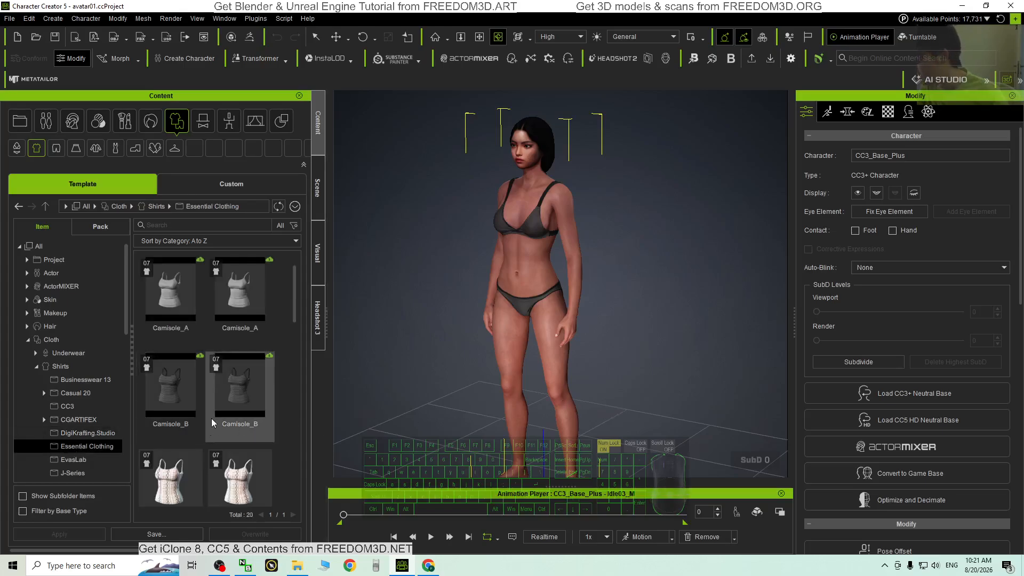
scroll(229, 421, down, 6)
scroll(270, 413, down, 5)
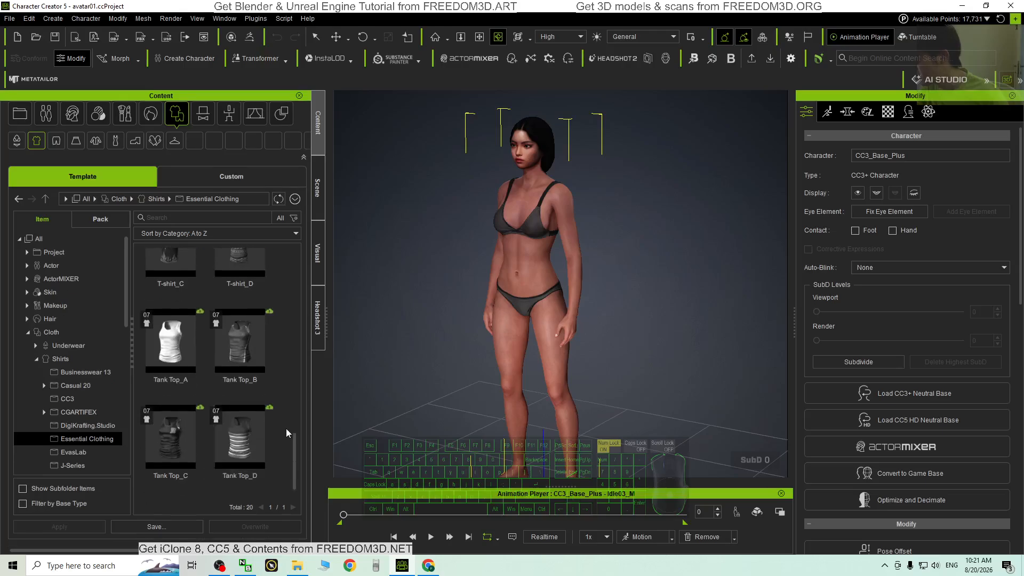
- Apply Tank Top_D to the character with Fit Body Shape and the Default skin weight preset, and check the fit
click(229, 437)
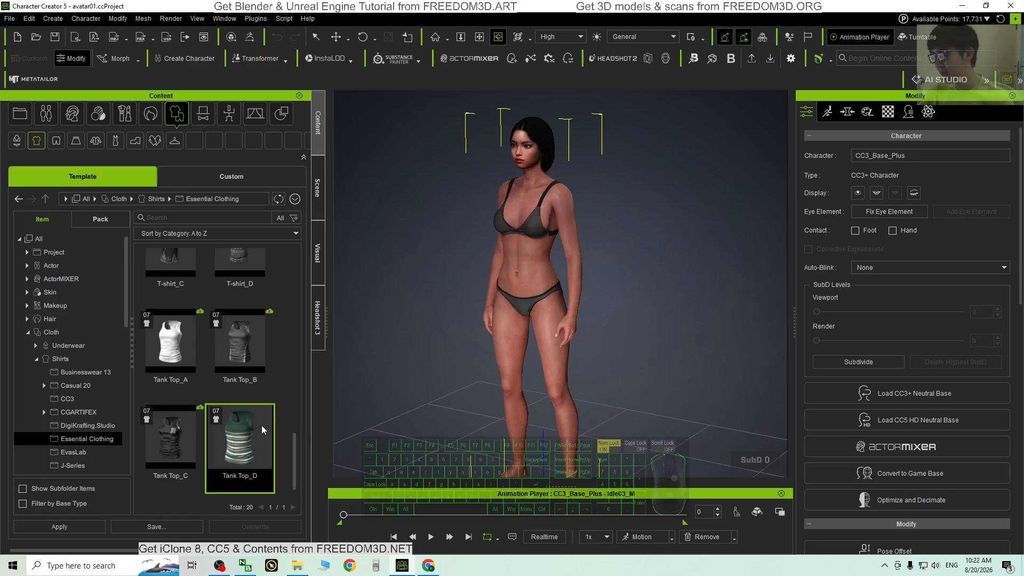
double_click(233, 443)
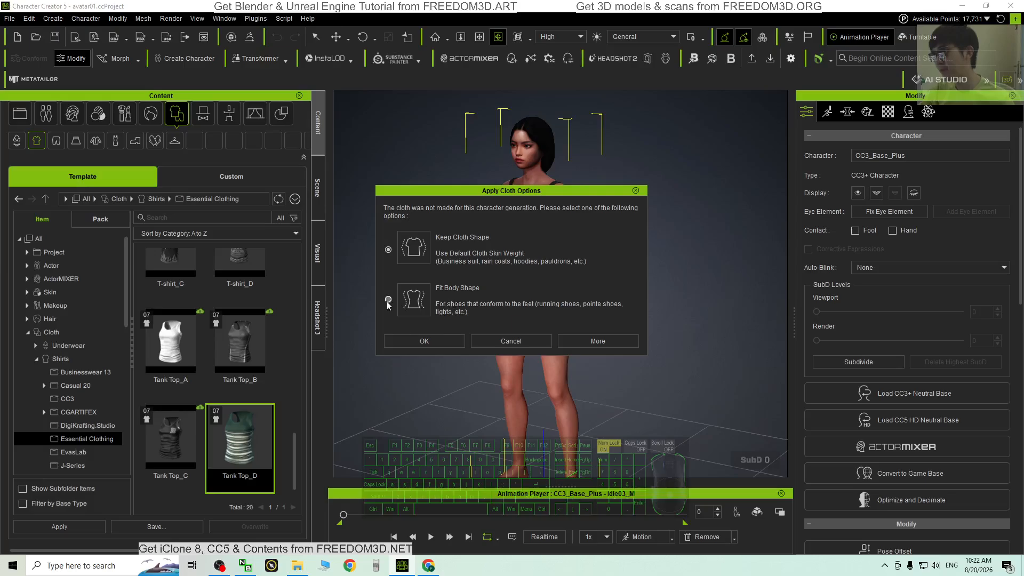
click(388, 300)
click(427, 341)
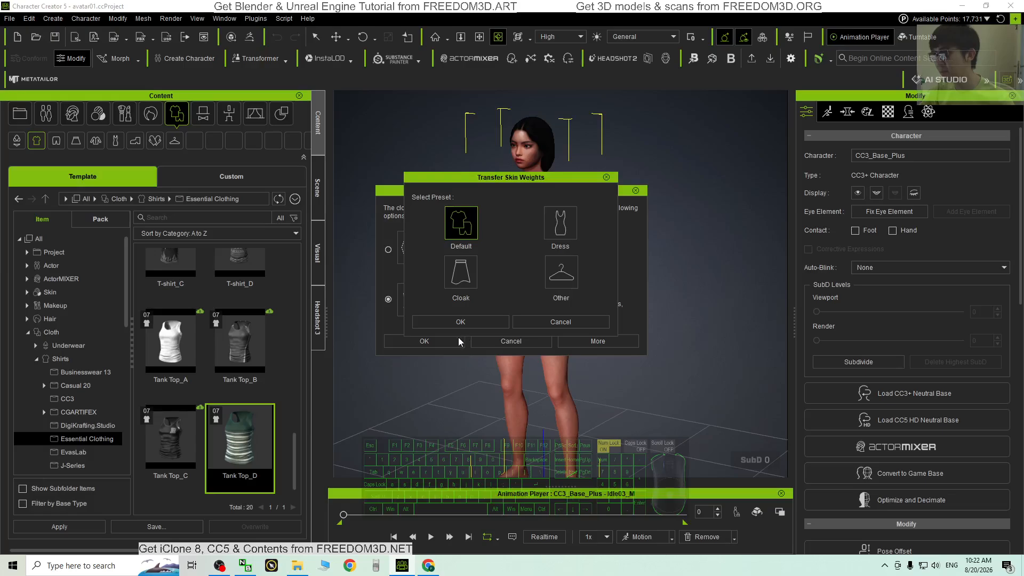
click(472, 321)
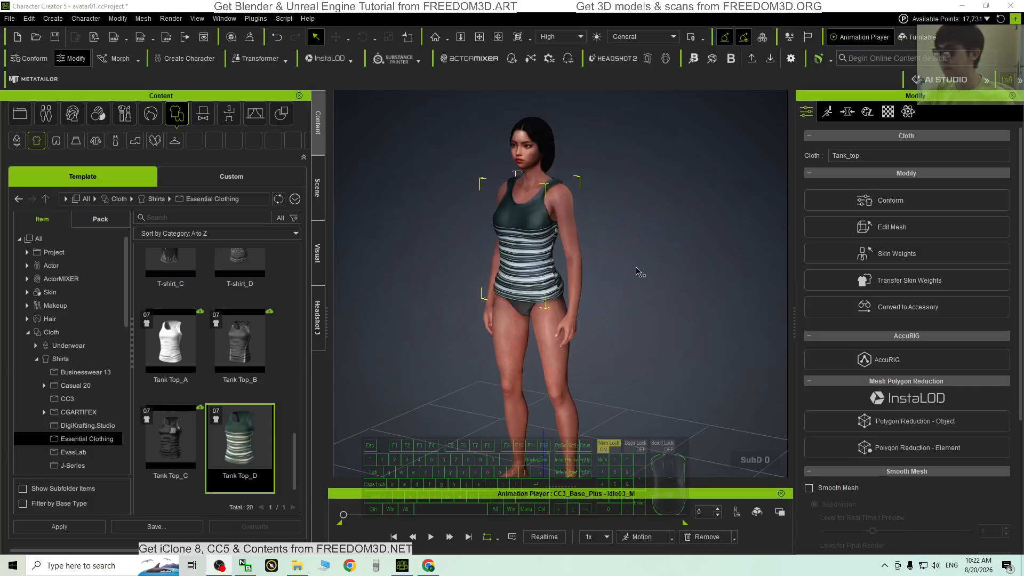
click(517, 228)
scroll(518, 228, up, 3)
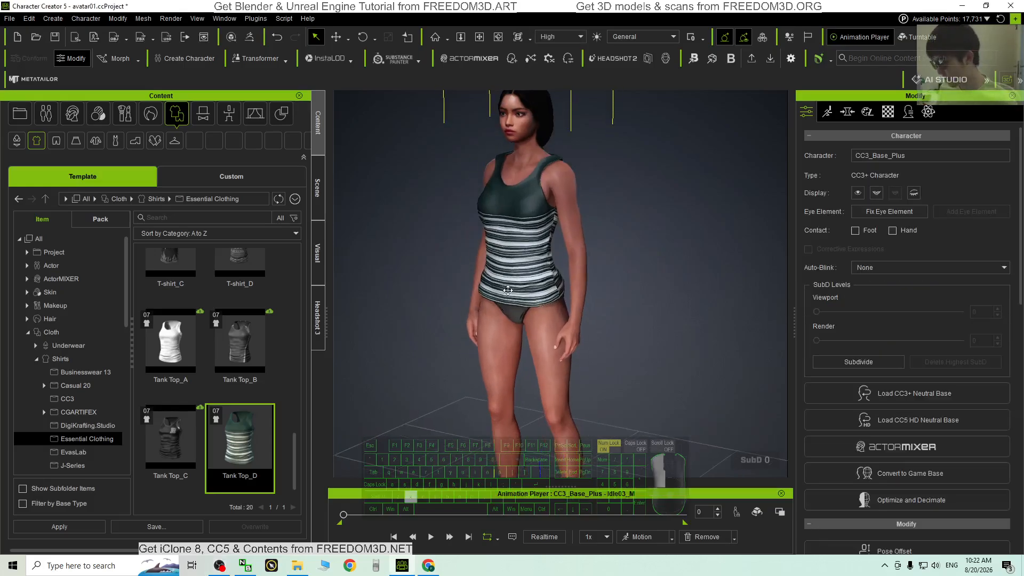
scroll(508, 290, down, 5)
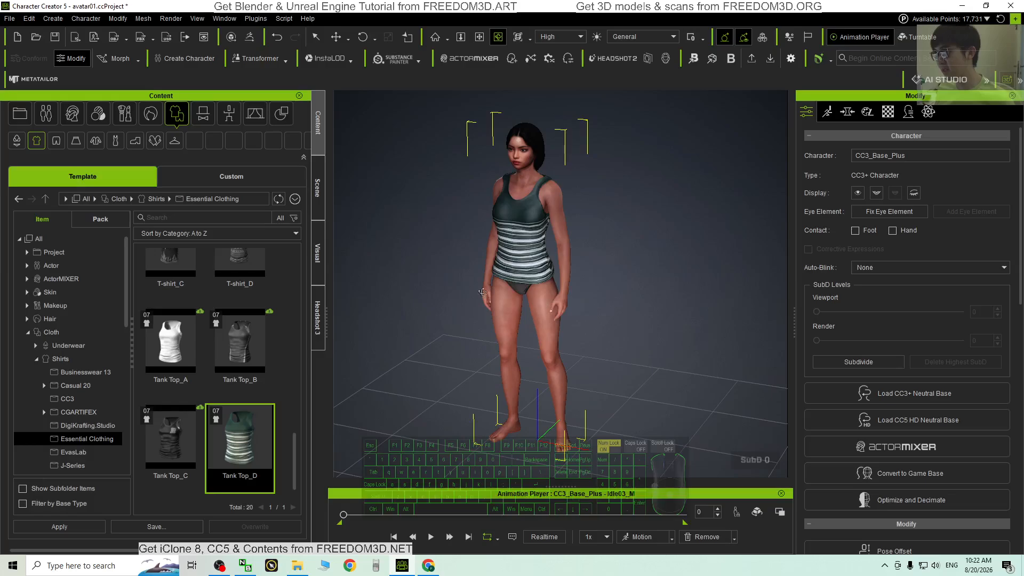
drag(599, 297, 490, 274)
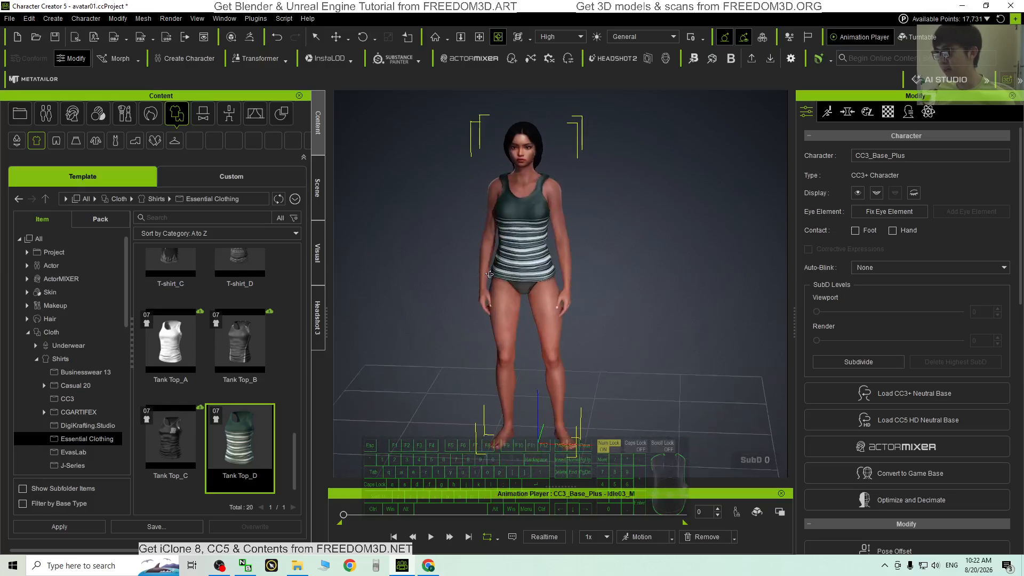
- Browse the Pants library, including its Essential Clothing folder, for a suitable lower garment
click(56, 141)
scroll(297, 345, down, 8)
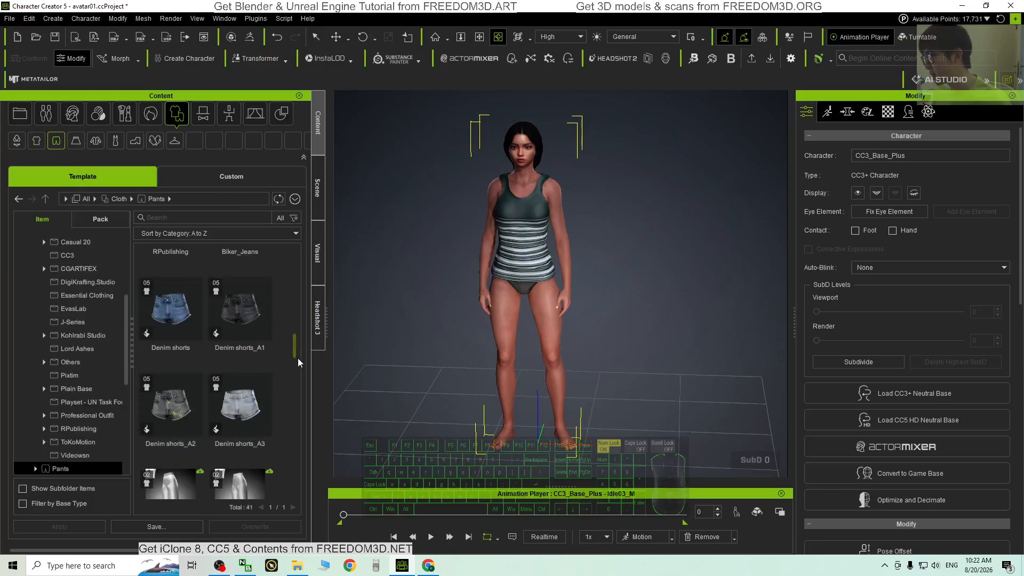
mouse_move(297, 340)
mouse_down()
mouse_move(300, 273)
mouse_move(287, 474)
mouse_move(296, 403)
mouse_move(283, 324)
mouse_move(294, 274)
mouse_move(284, 475)
mouse_move(298, 335)
mouse_up()
double_click(143, 348)
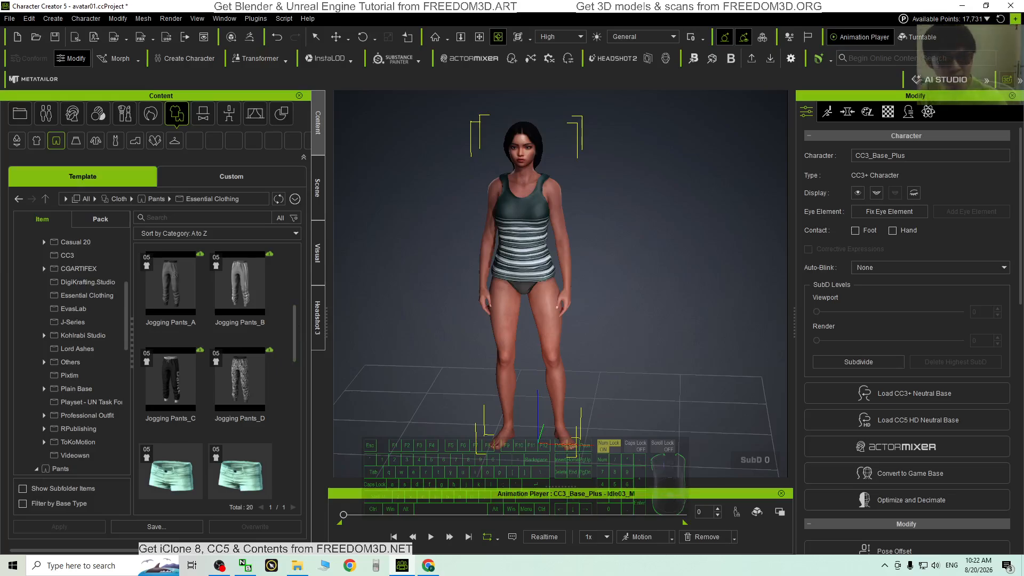
scroll(223, 378, up, 3)
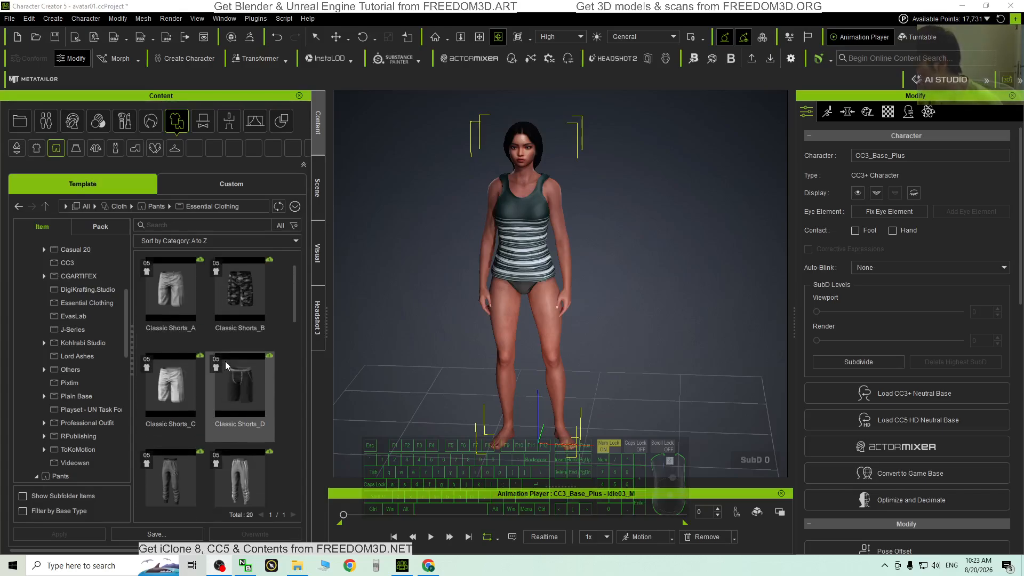
click(56, 149)
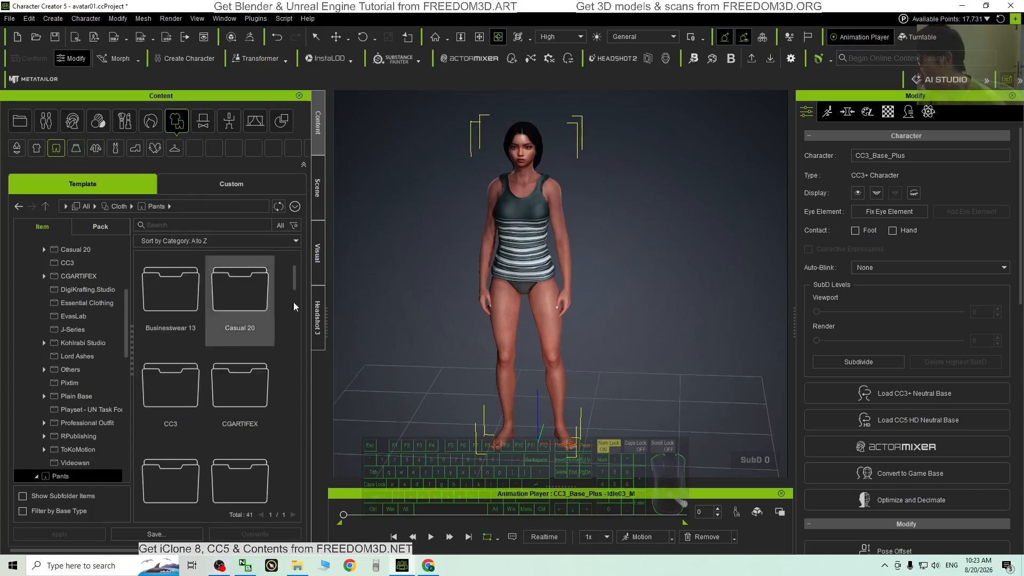
drag(293, 289, 316, 331)
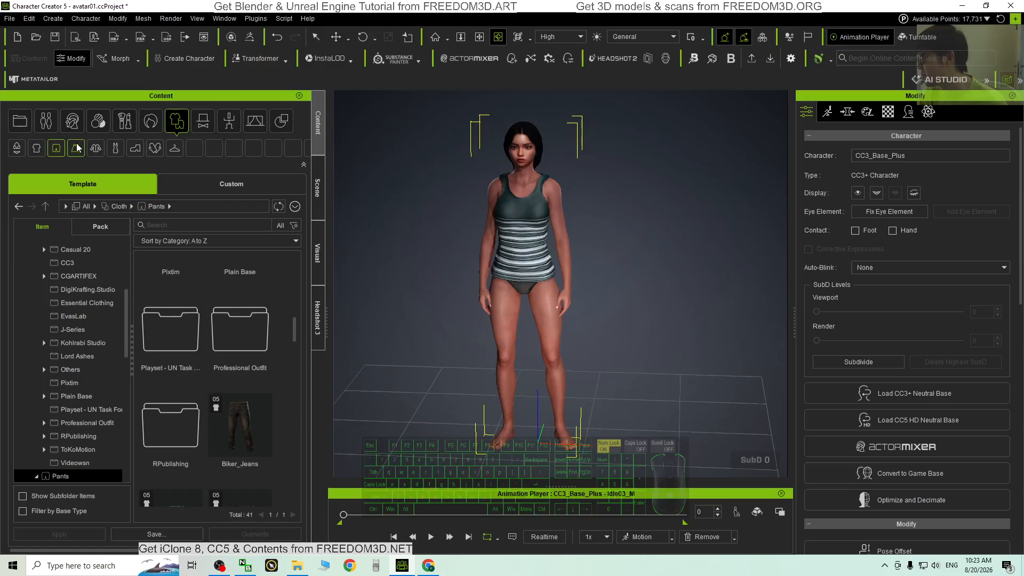
- Look through the Skirts library and open its Essential Clothing folder at the mini skirts
click(77, 148)
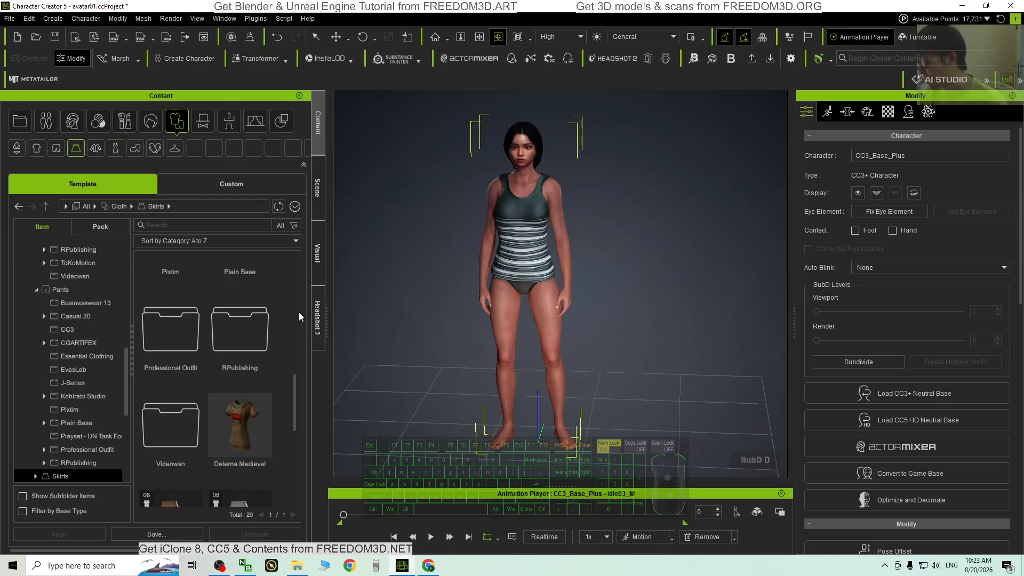
scroll(296, 436, down, 2)
drag(296, 436, 295, 473)
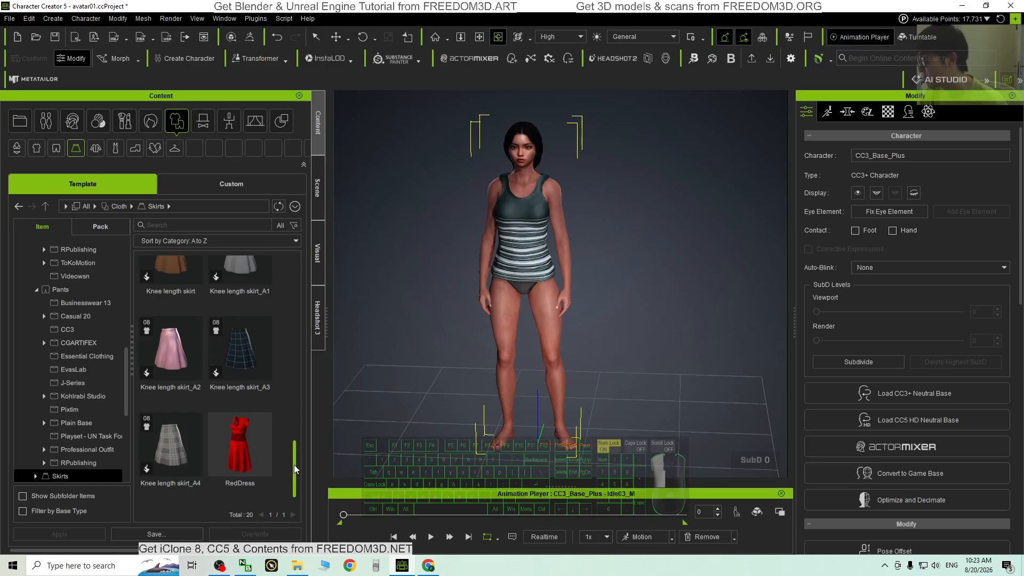
drag(294, 464, 297, 378)
double_click(161, 376)
scroll(297, 379, up, 4)
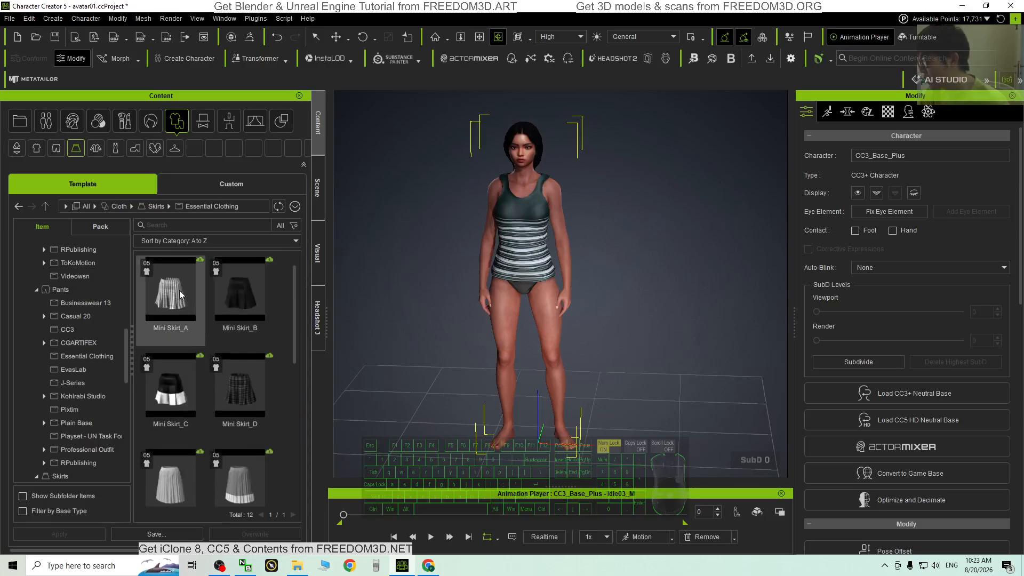
- Apply Mini Skirt_A to the character with the Keep Cloth Shape option, and check it from another angle
double_click(172, 299)
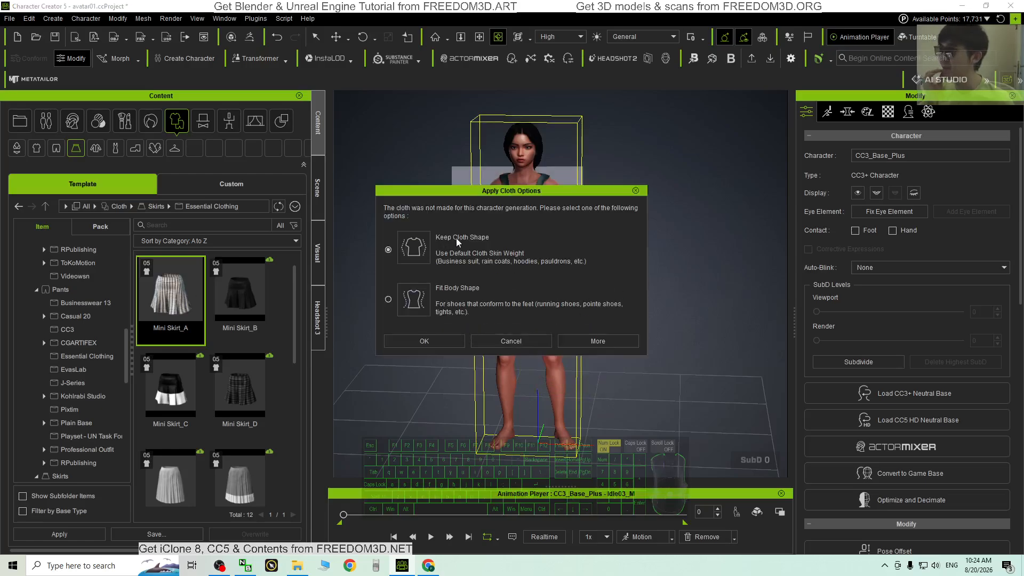
click(424, 341)
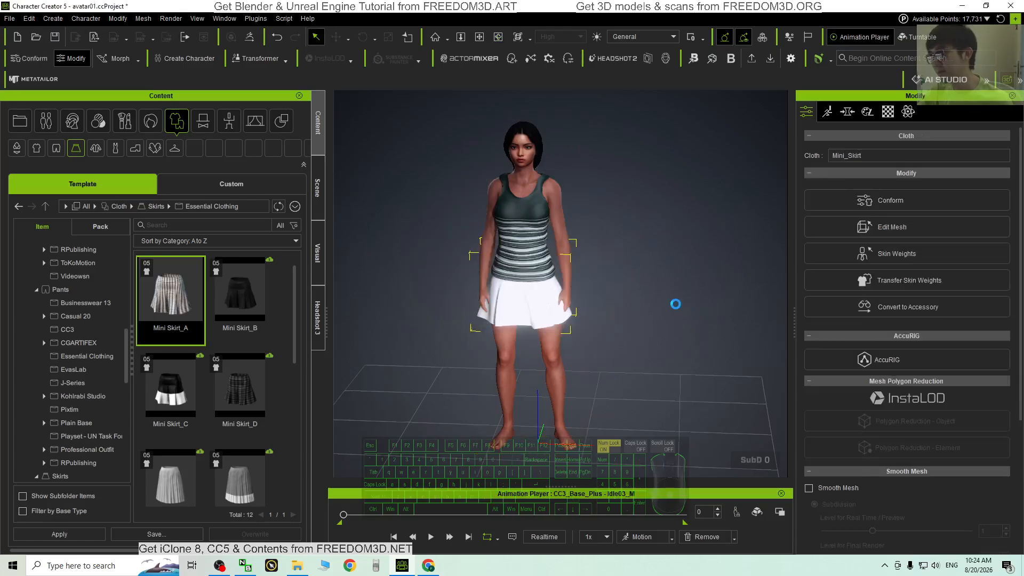
click(609, 278)
right_drag(622, 306, 536, 375)
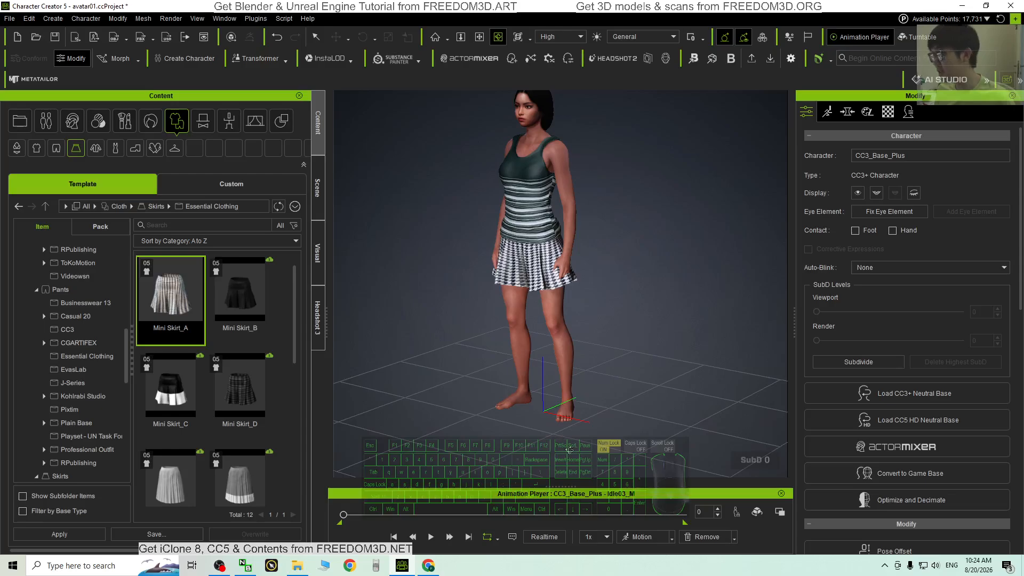
- Look through the Shoes library and open its Essential Clothing folder to find the sneakers
click(141, 149)
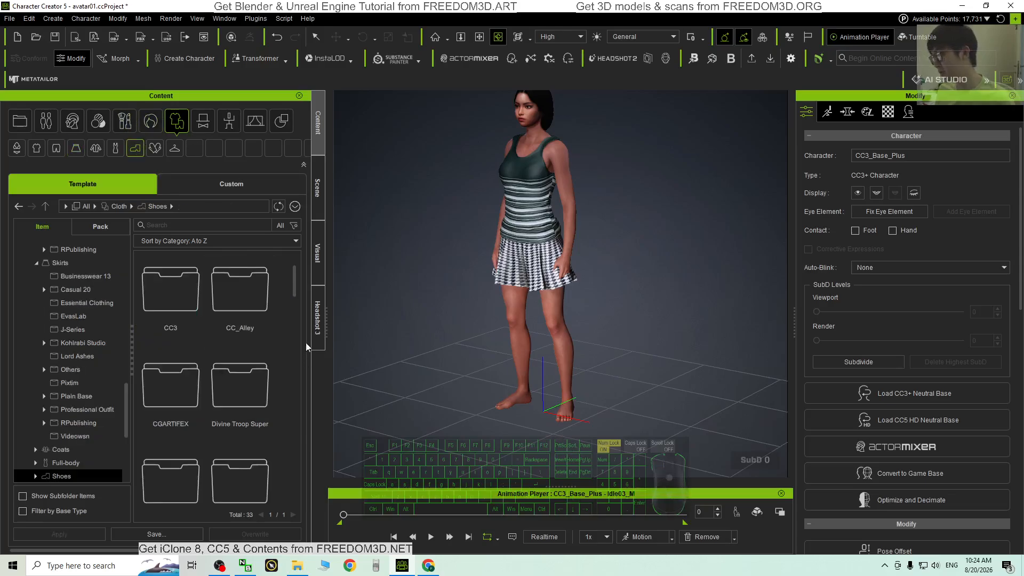
scroll(303, 348, down, 5)
drag(302, 349, 301, 483)
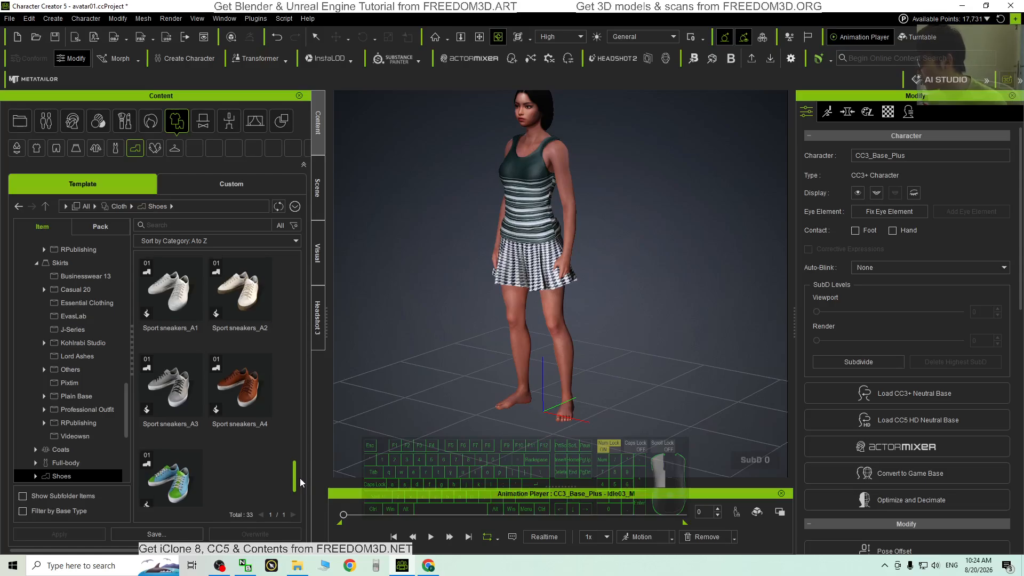
scroll(301, 484, down, 1)
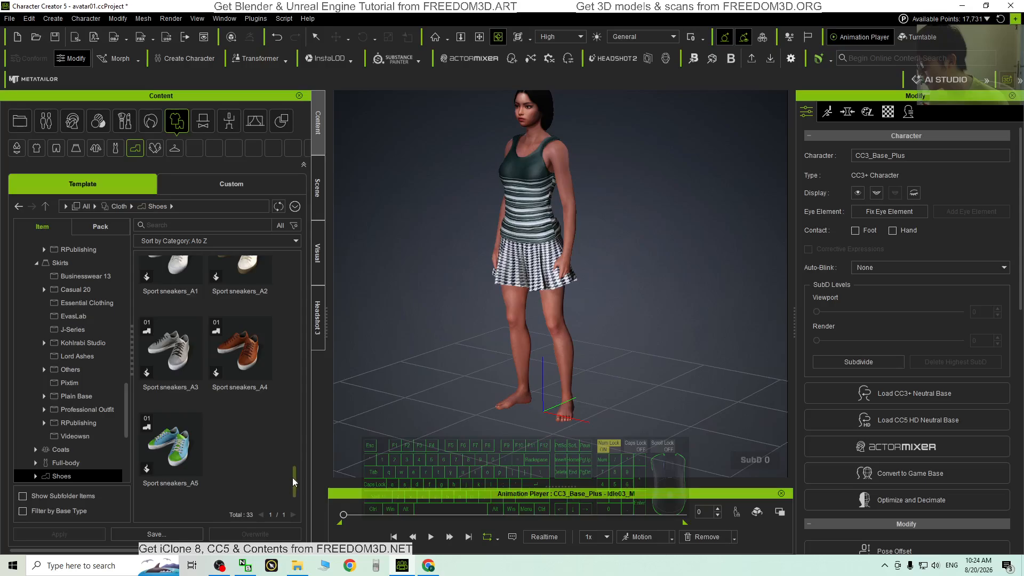
drag(293, 482, 282, 464)
click(168, 390)
double_click(164, 391)
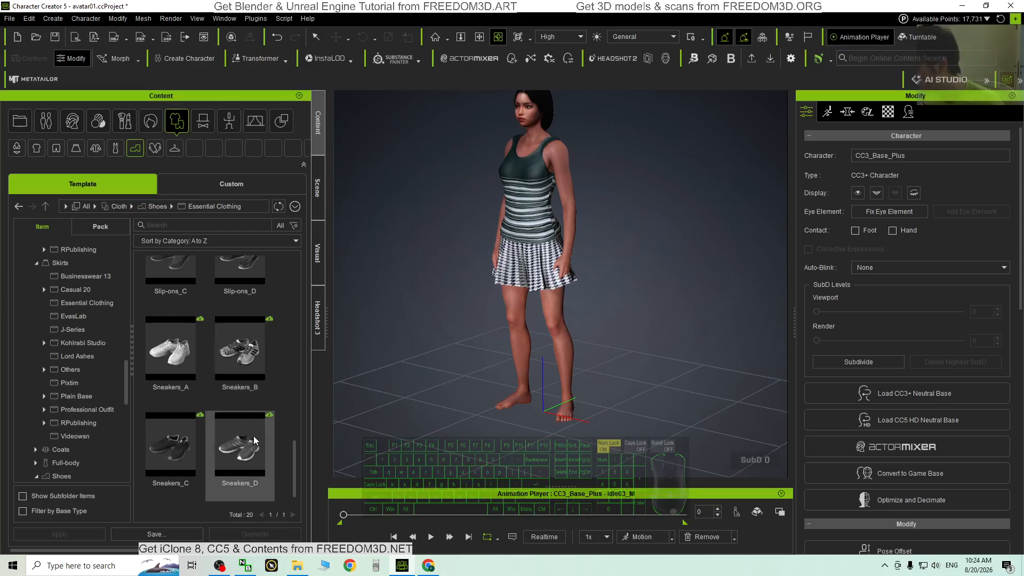
- Download Sneakers_B, apply them to the character, and inspect the complete outfit from several angles
double_click(244, 345)
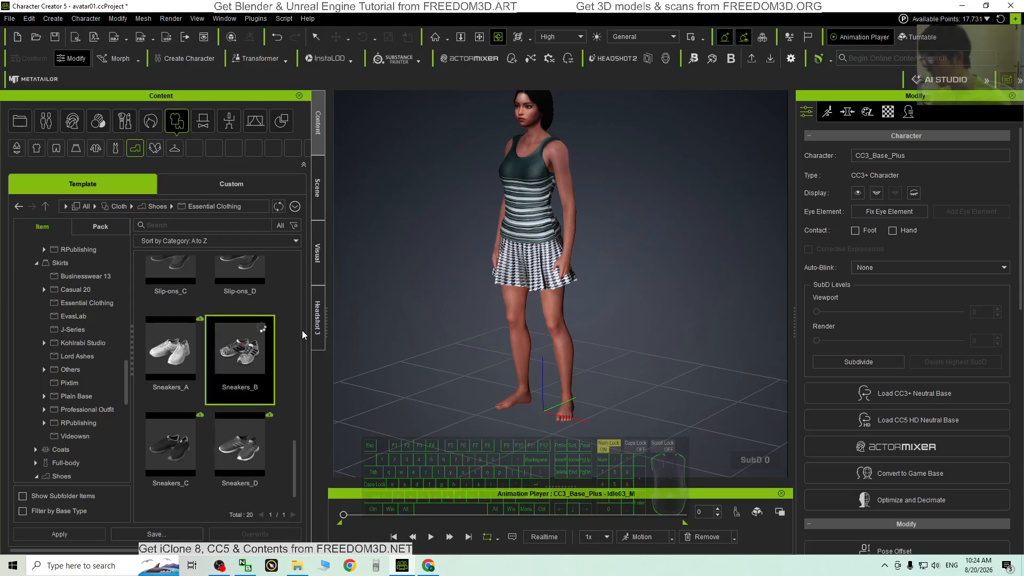
double_click(244, 355)
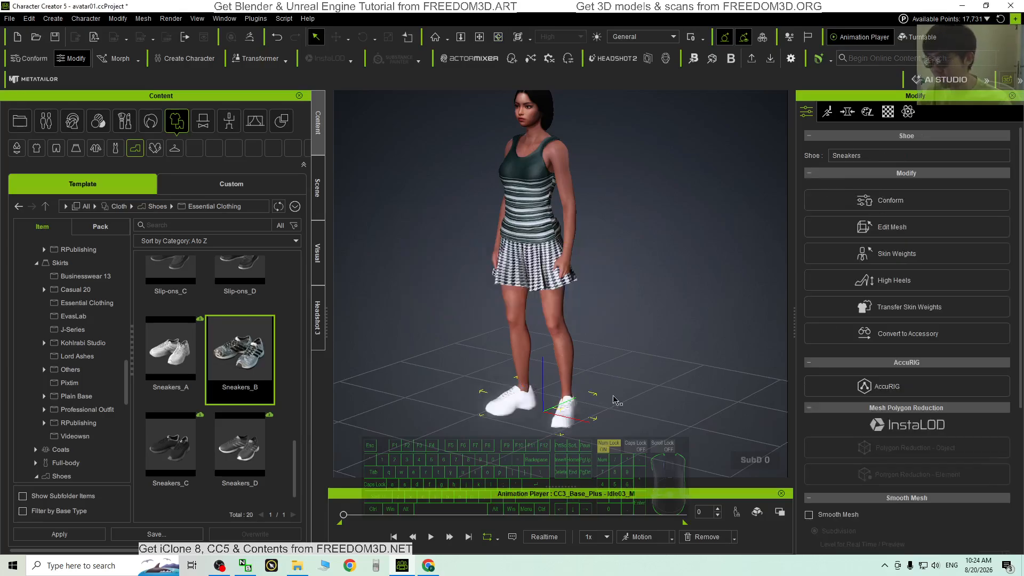
right_drag(590, 425, 480, 368)
middle_drag(480, 369, 470, 412)
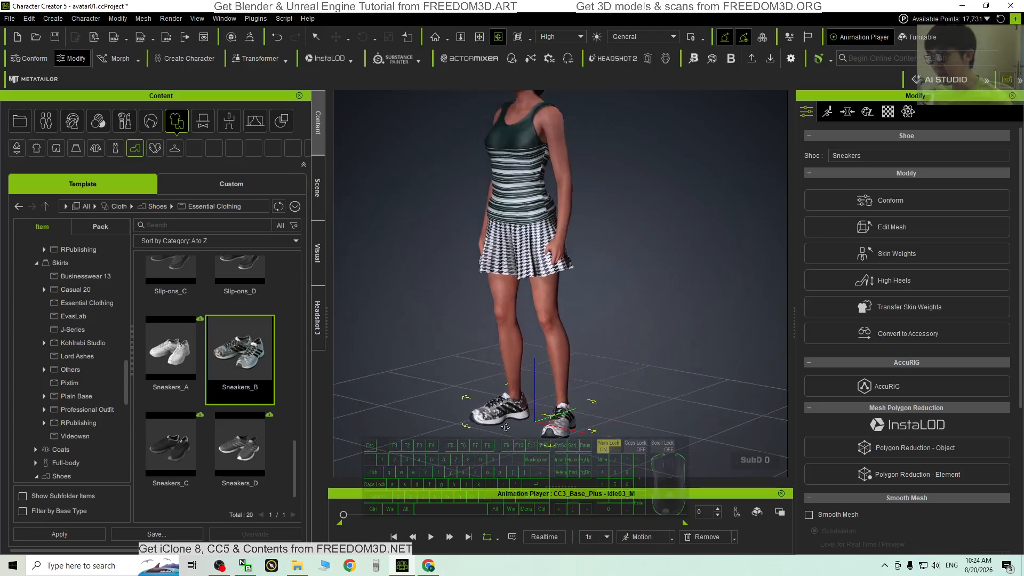
middle_drag(566, 274, 576, 384)
right_drag(576, 384, 576, 359)
scroll(576, 360, down, 2)
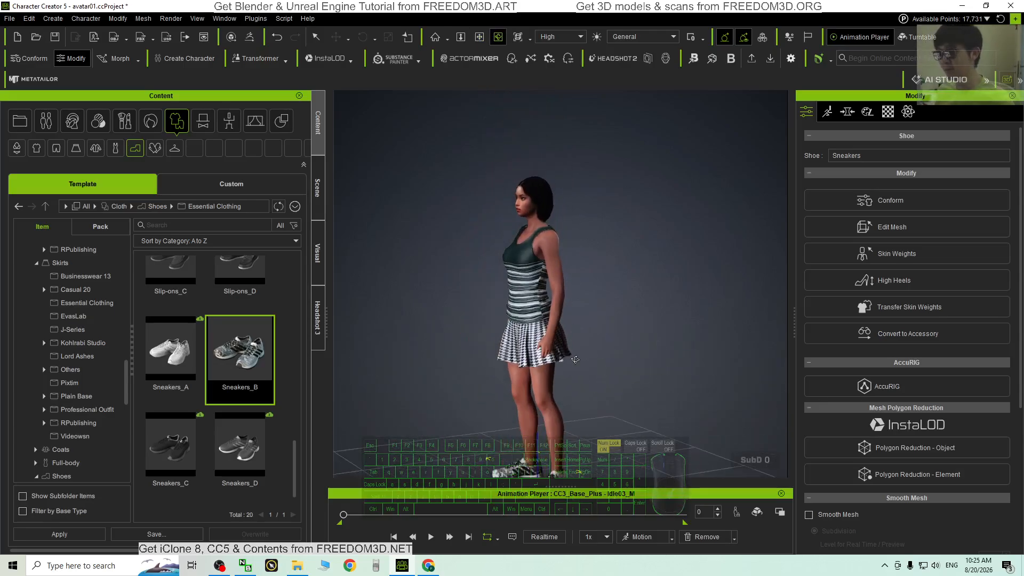
middle_drag(575, 360, 576, 302)
right_drag(575, 302, 666, 254)
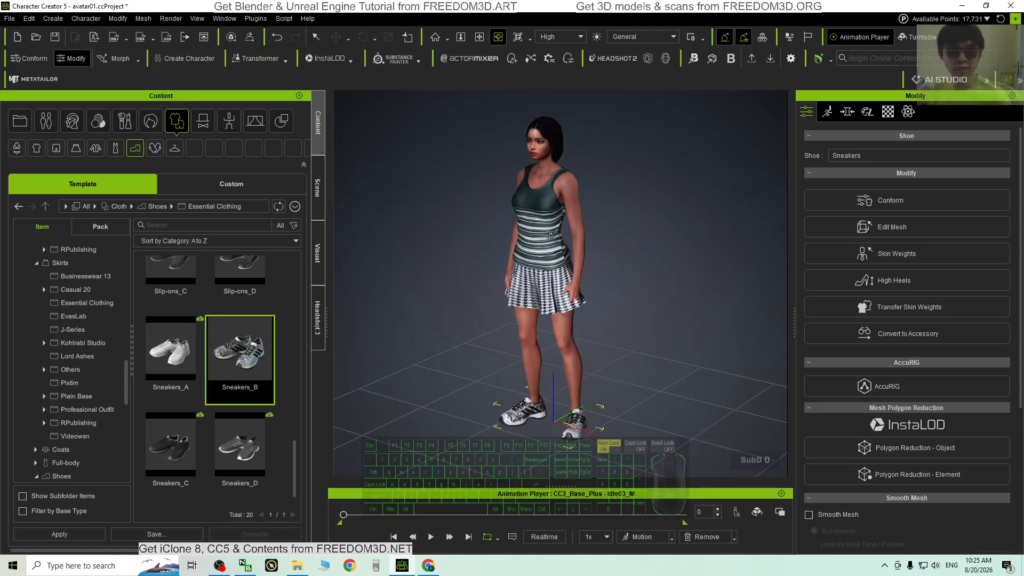
- Save the dressed character as a new project named avatar01 sport.ccProject on the Desktop
drag(323, 5, 441, 47)
click(131, 62)
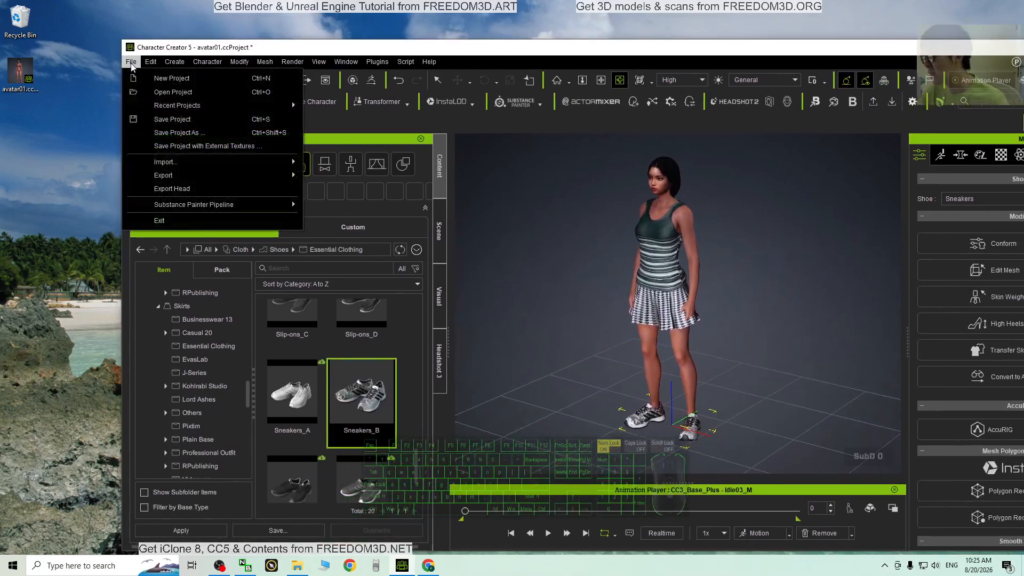
click(196, 134)
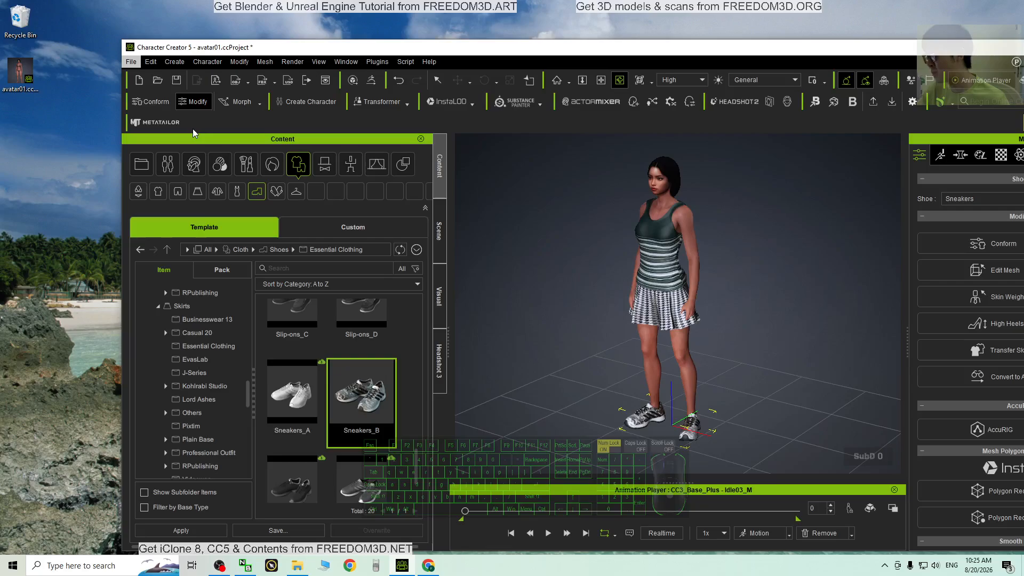
click(164, 135)
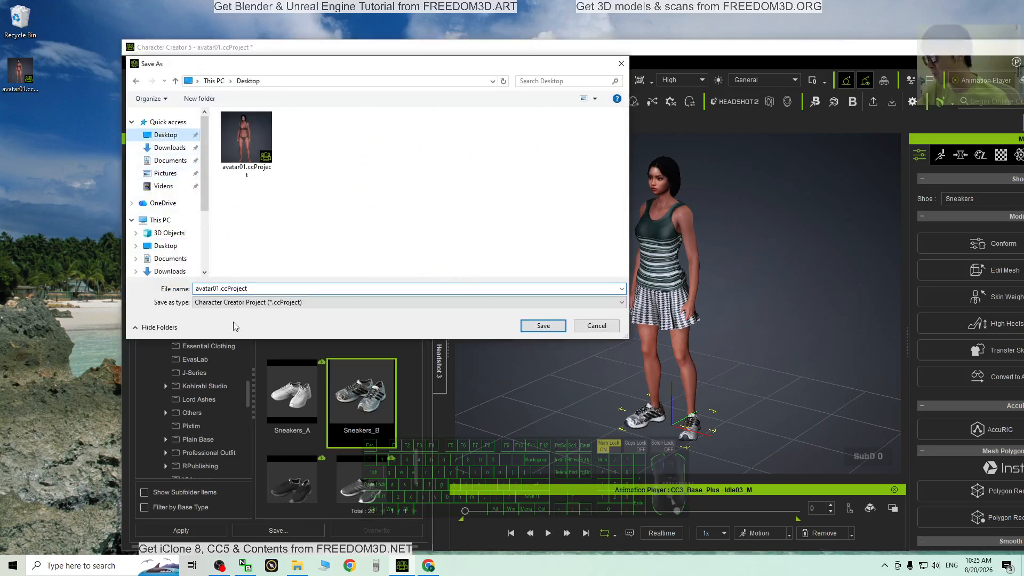
click(216, 288)
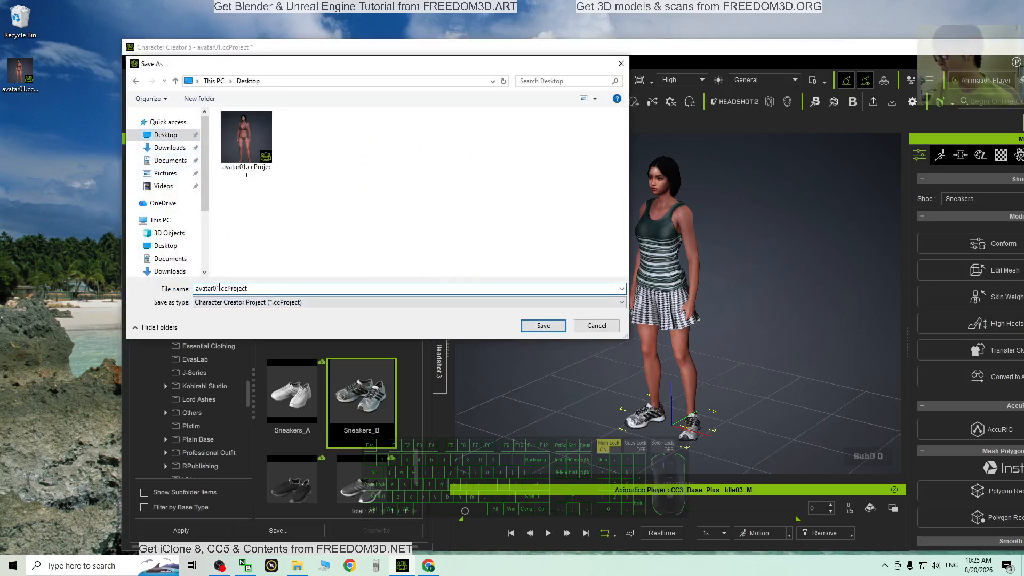
text(sport)
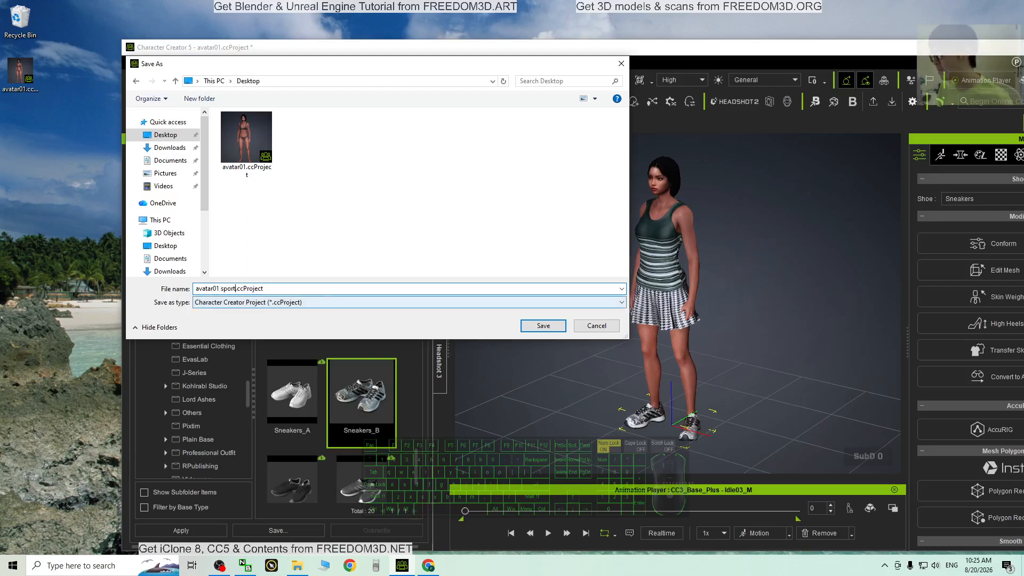
click(535, 326)
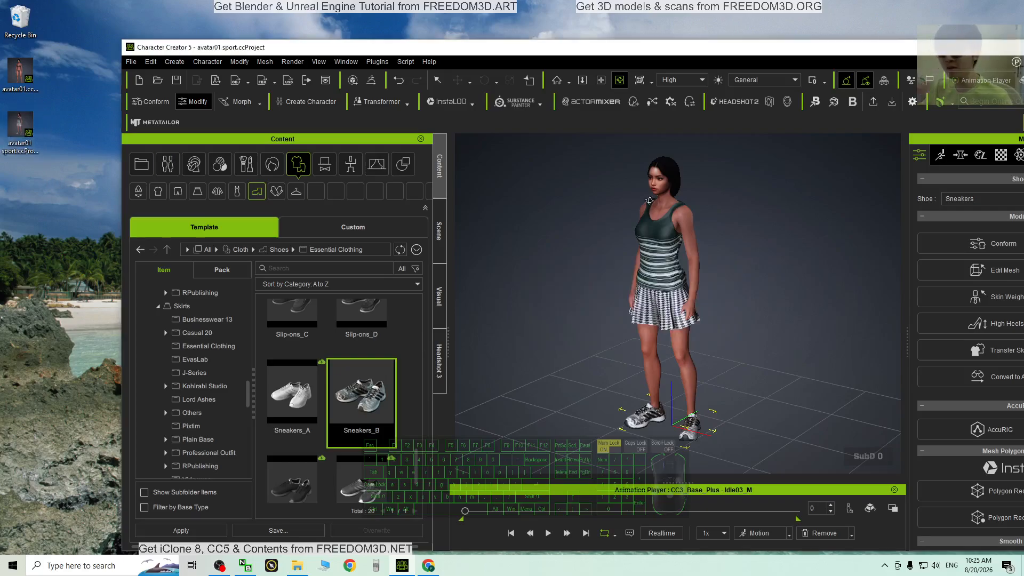
- Export the character as an iAvatar file named avatar01 sport.iAvatar to the Desktop, keeping the offered export settings
drag(613, 354, 581, 304)
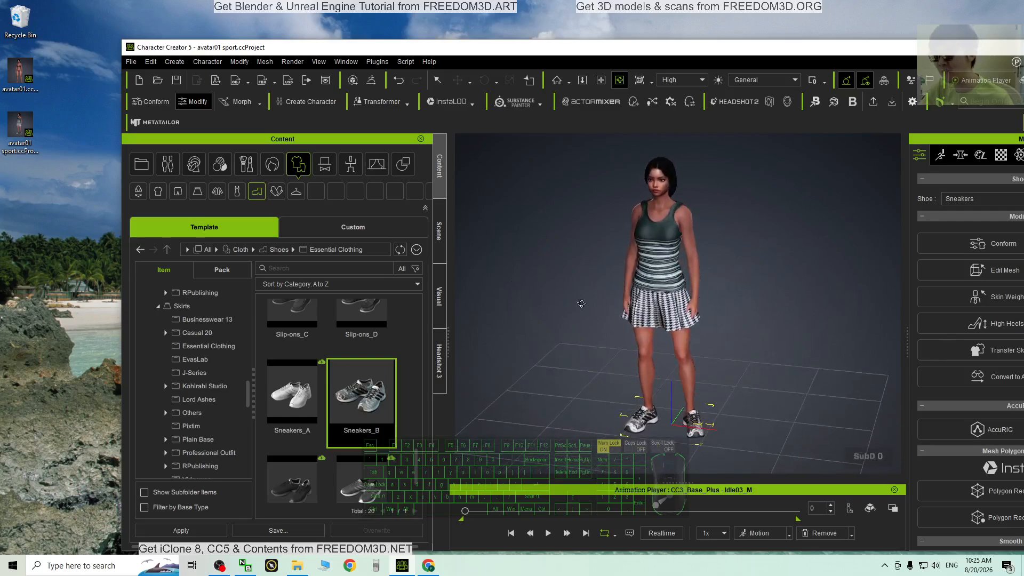
drag(749, 323, 727, 324)
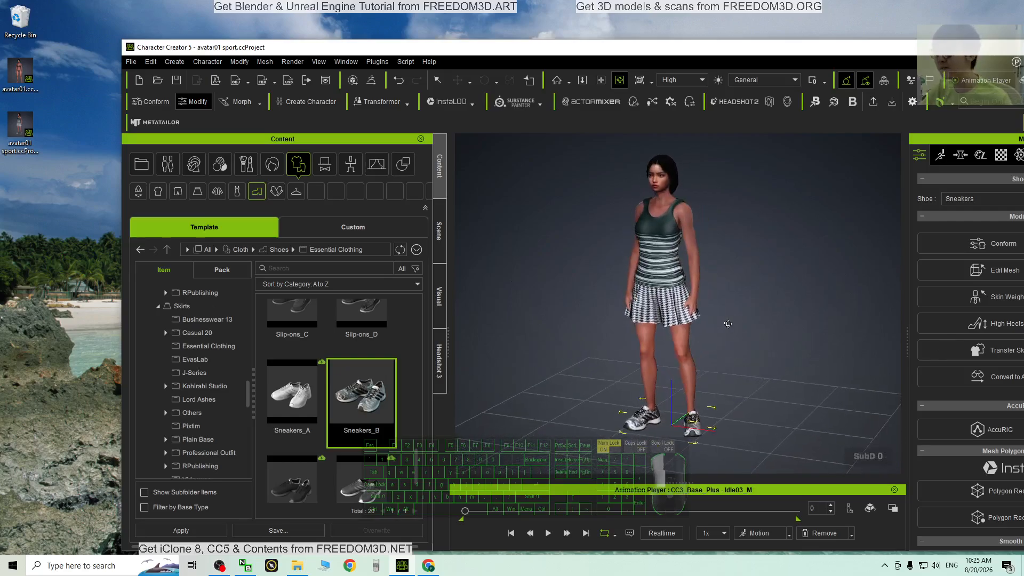
click(130, 62)
mouse_move(214, 175)
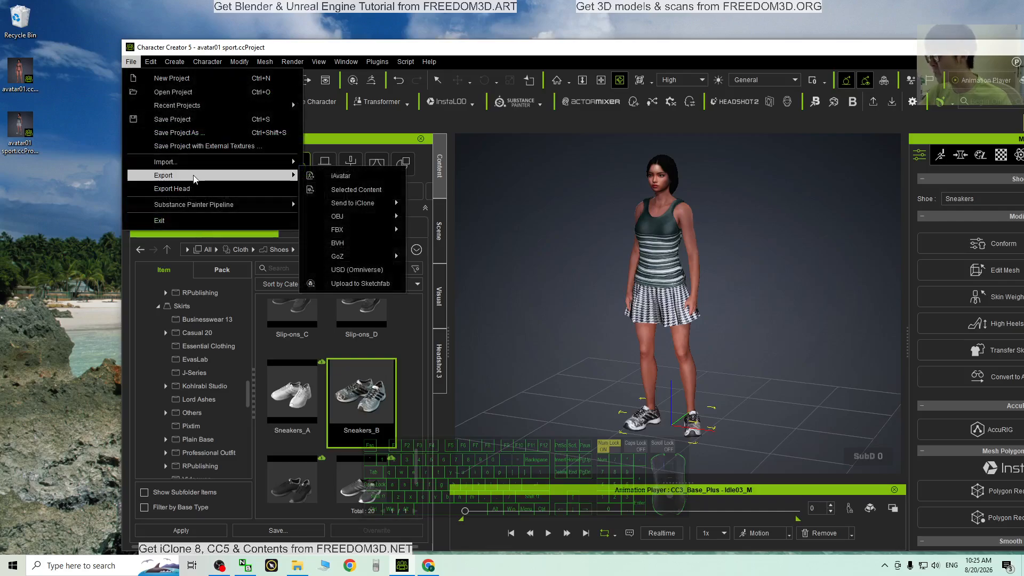
click(344, 176)
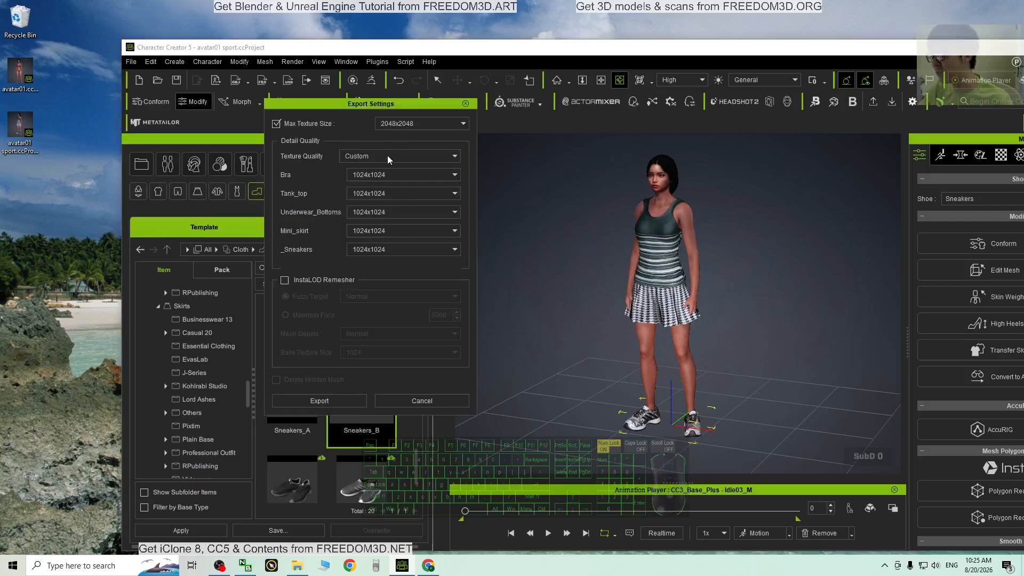
click(313, 404)
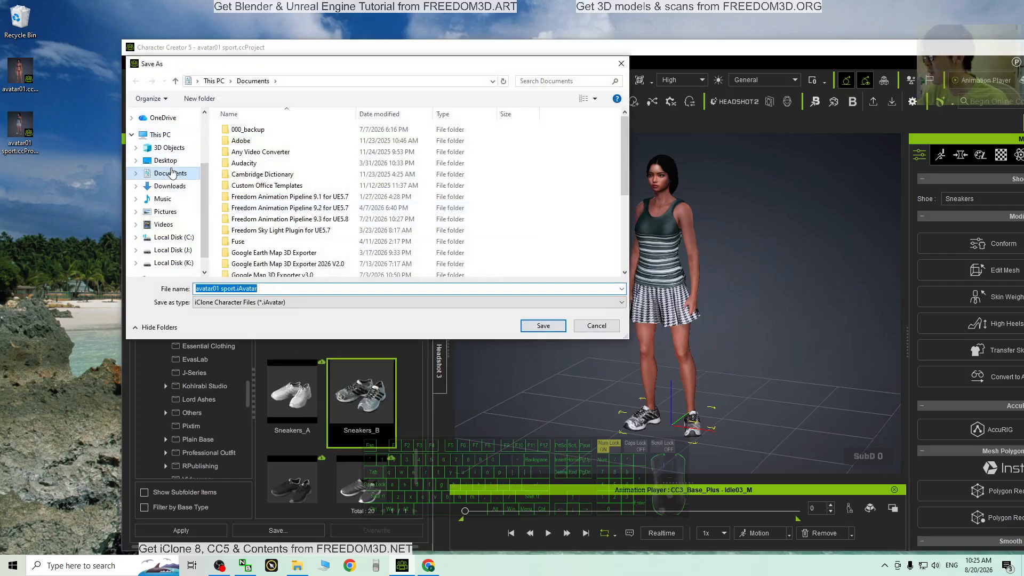
click(164, 161)
click(194, 289)
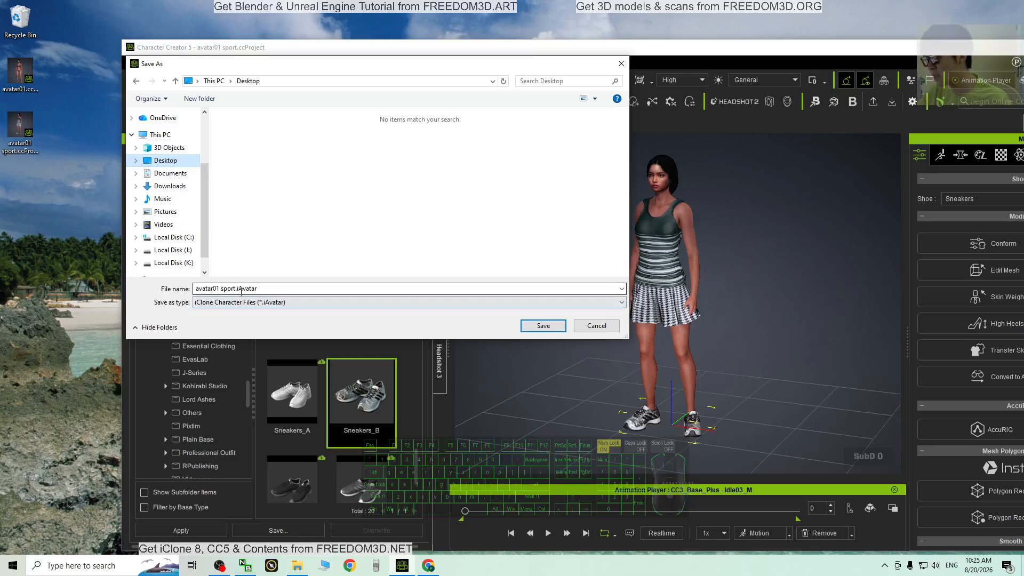
click(544, 326)
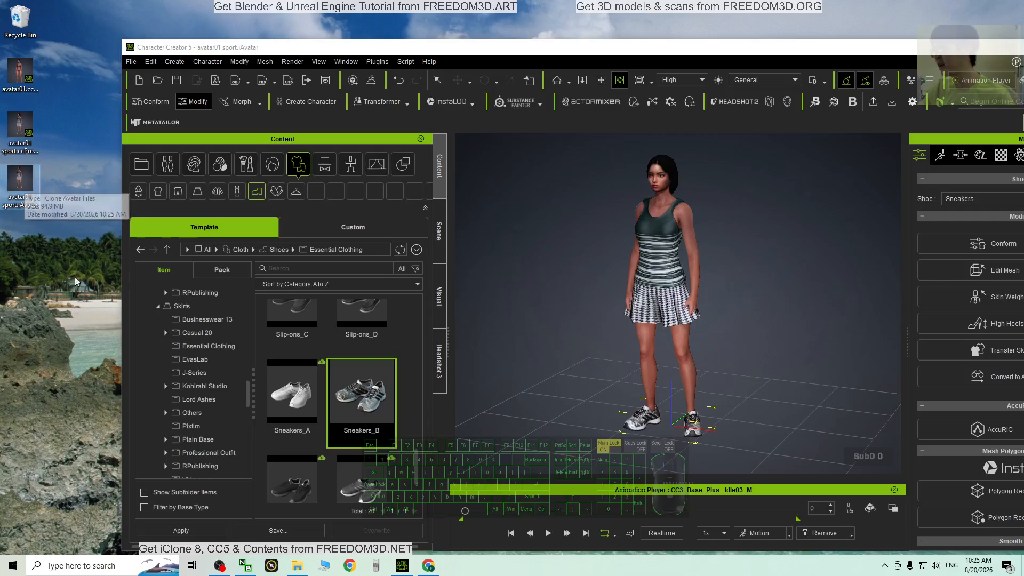
- Select the character's tank top and display its material and texture settings
double_click(741, 48)
scroll(587, 325, up, 2)
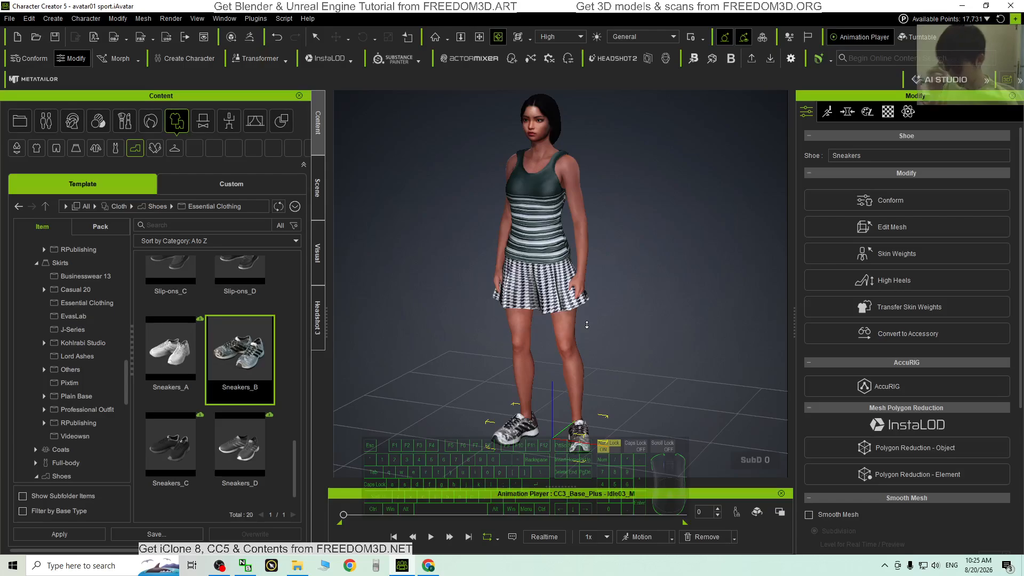
scroll(577, 272, up, 2)
key(x)
drag(564, 265, 540, 333)
key(c)
key(q)
click(528, 278)
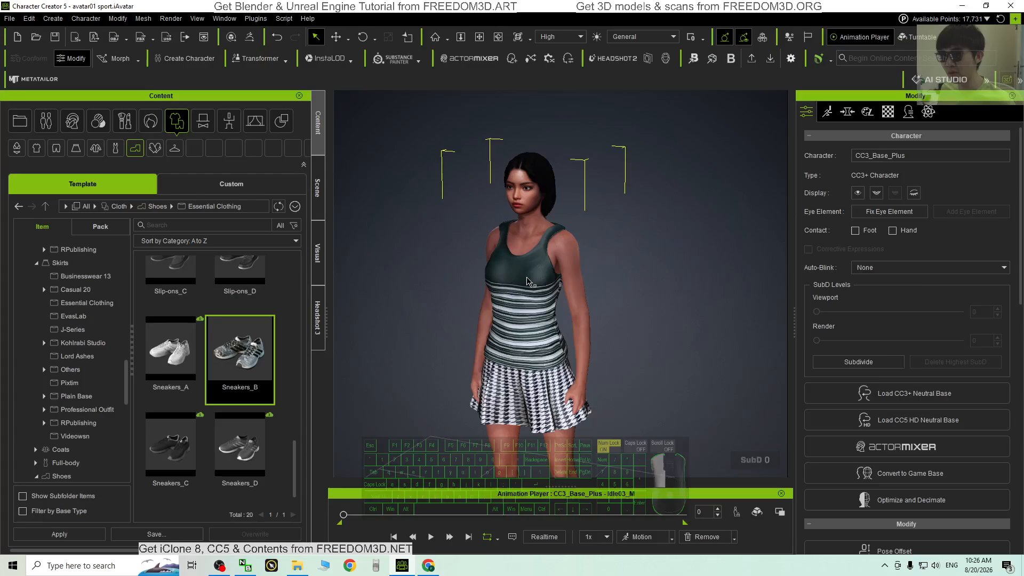
click(532, 283)
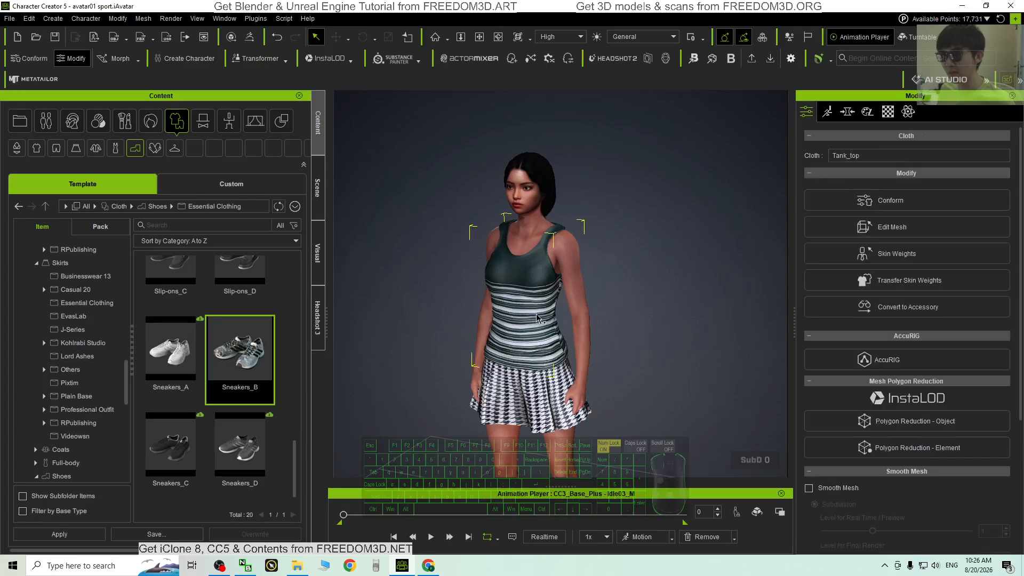
click(888, 114)
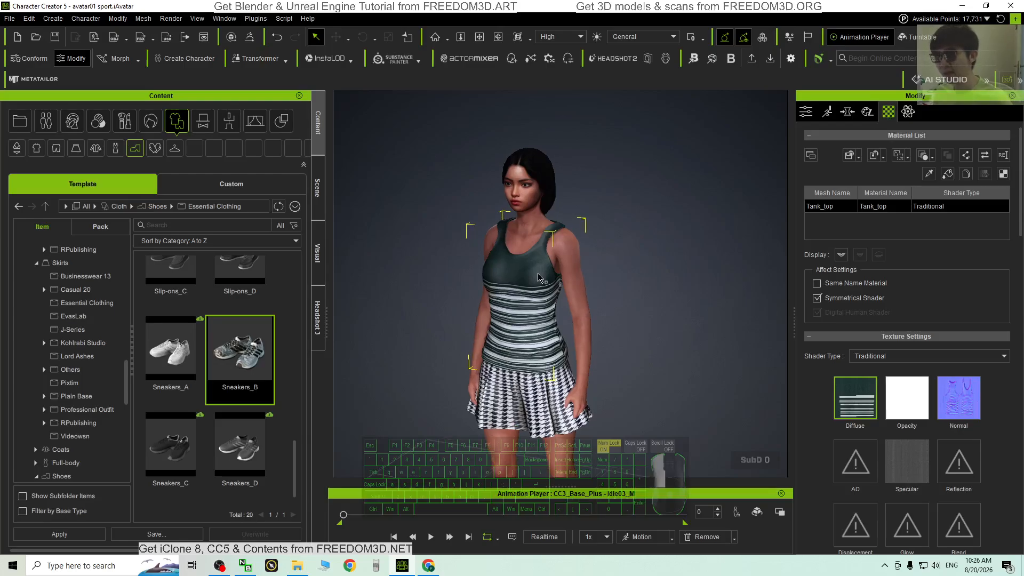
scroll(532, 278, up, 4)
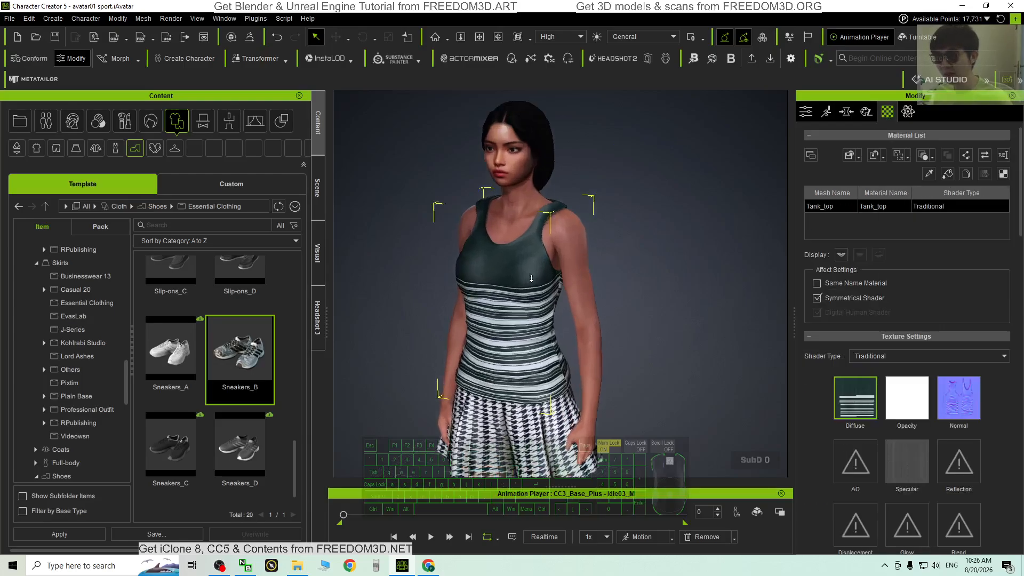
scroll(531, 278, up, 3)
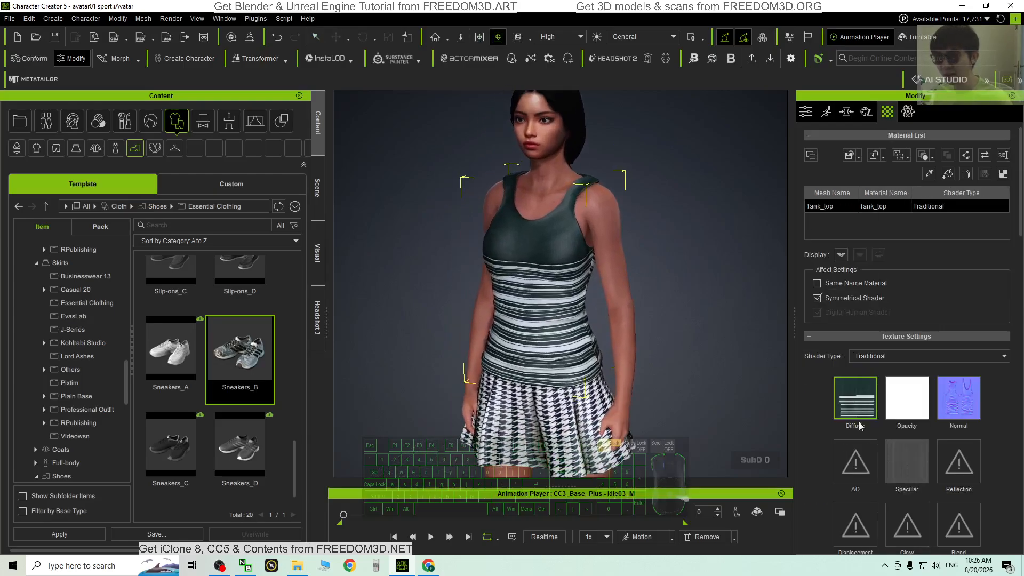
- Adjust the color of the tank top's Diffuse texture, setting the hue to -37
right_click(853, 391)
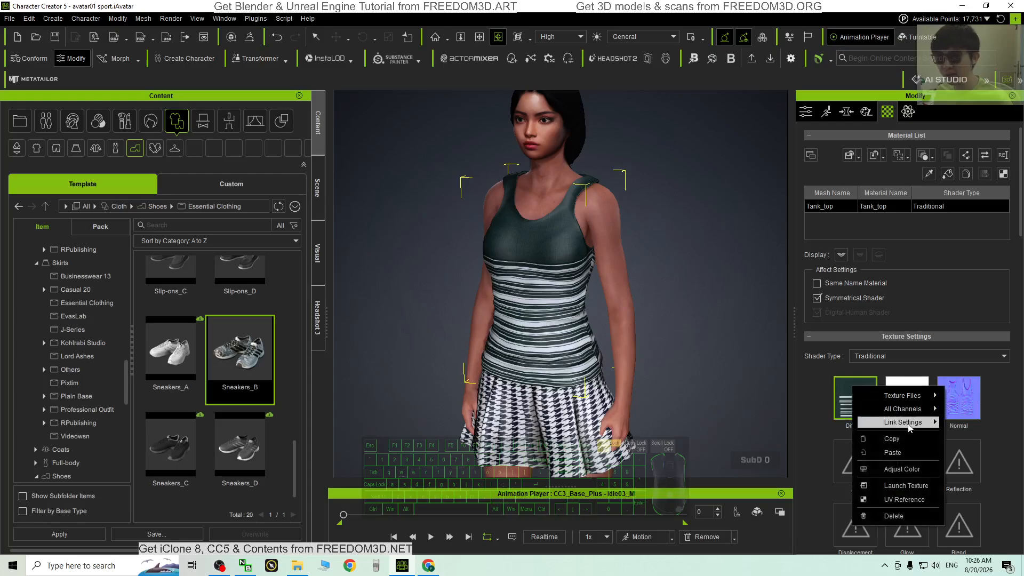
click(886, 461)
drag(515, 98, 265, 73)
drag(243, 309, 184, 326)
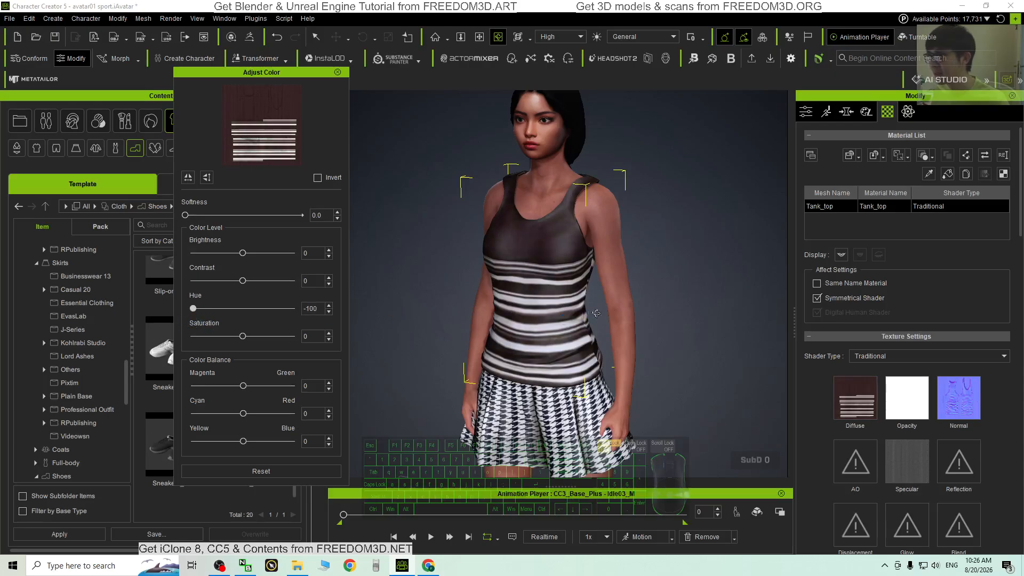
scroll(619, 329, down, 2)
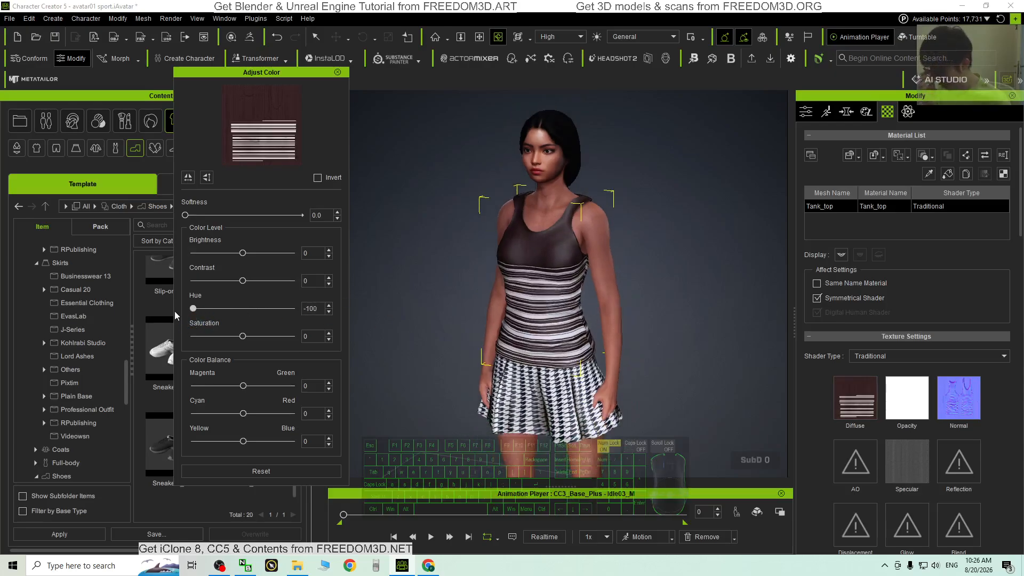
drag(193, 308, 225, 309)
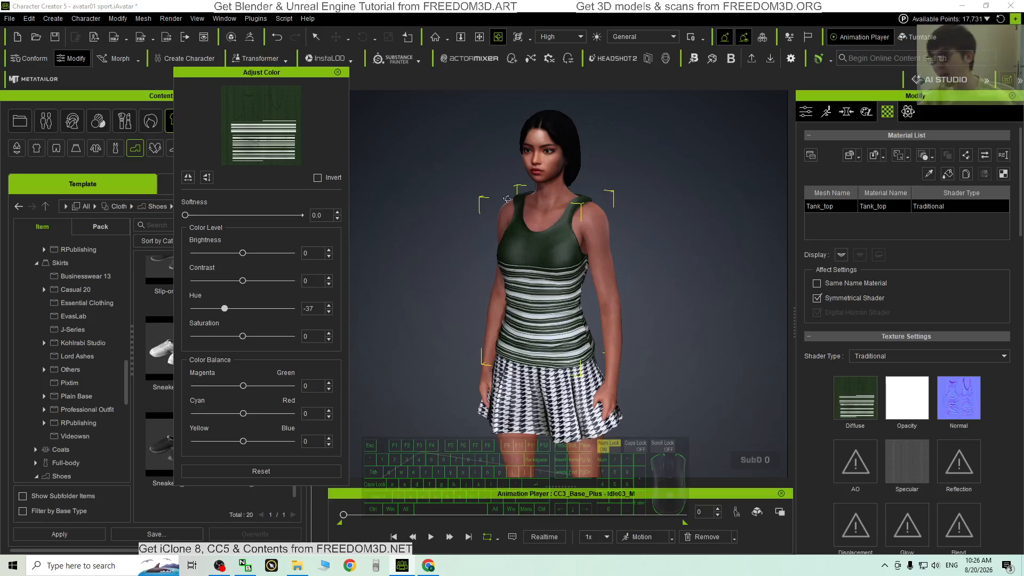
click(337, 73)
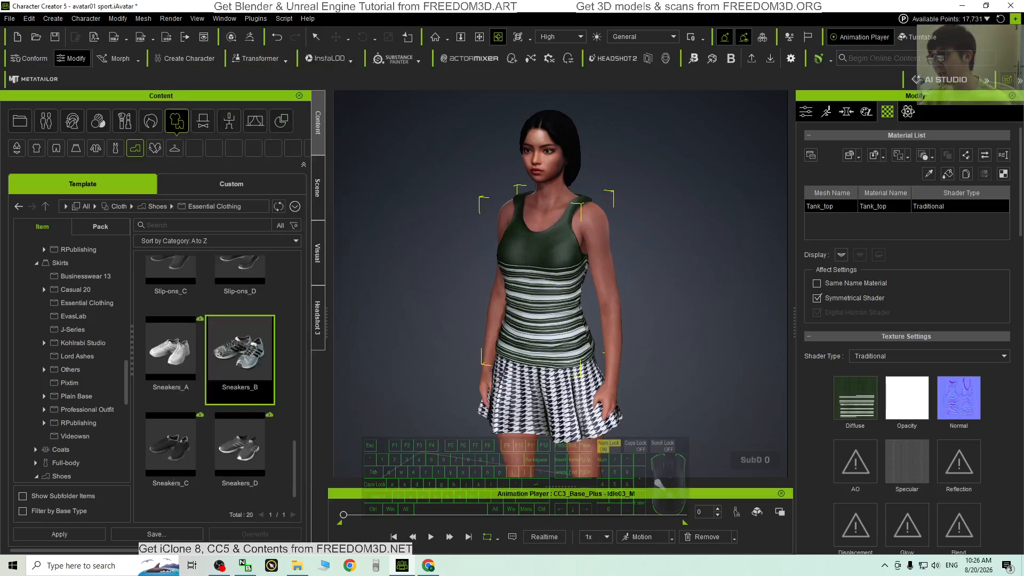
- Check the exported avatar01 sport.iAvatar file on the desktop, and return to the maximized character project
drag(427, 5, 501, 40)
click(14, 193)
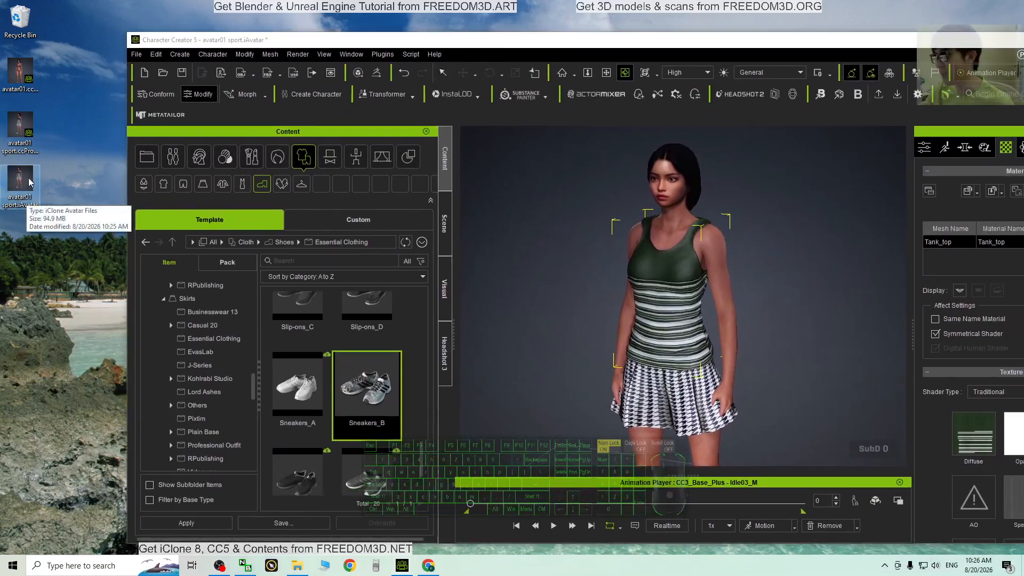
double_click(627, 40)
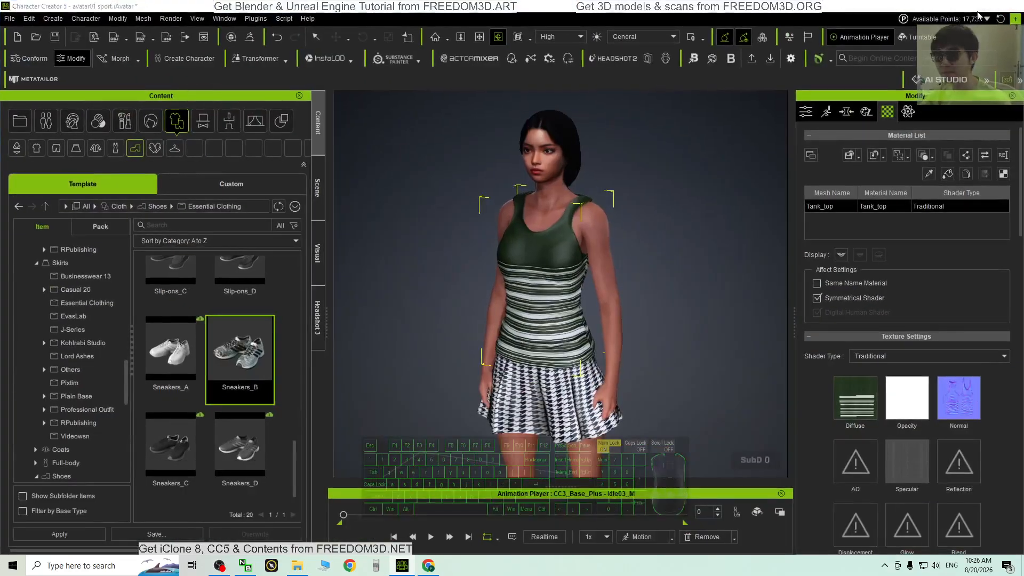